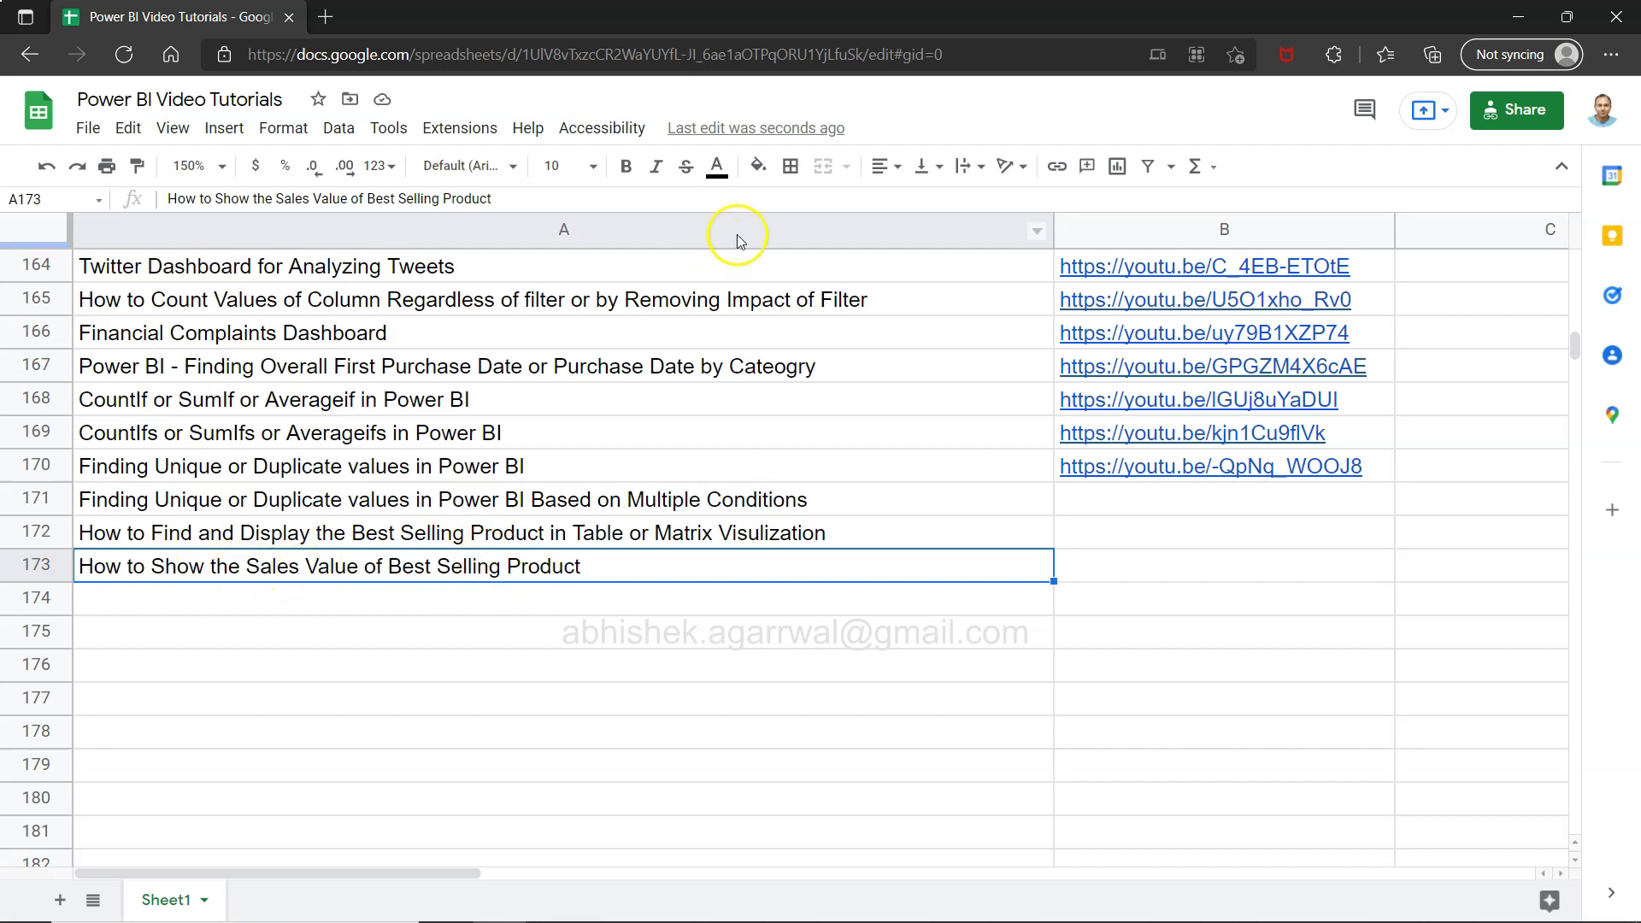
Step: Fill cell A173, 'How to Show the Sales Value of Best Selling Product', with yellow
{"action": "left_click", "coordinate": [759, 165]}
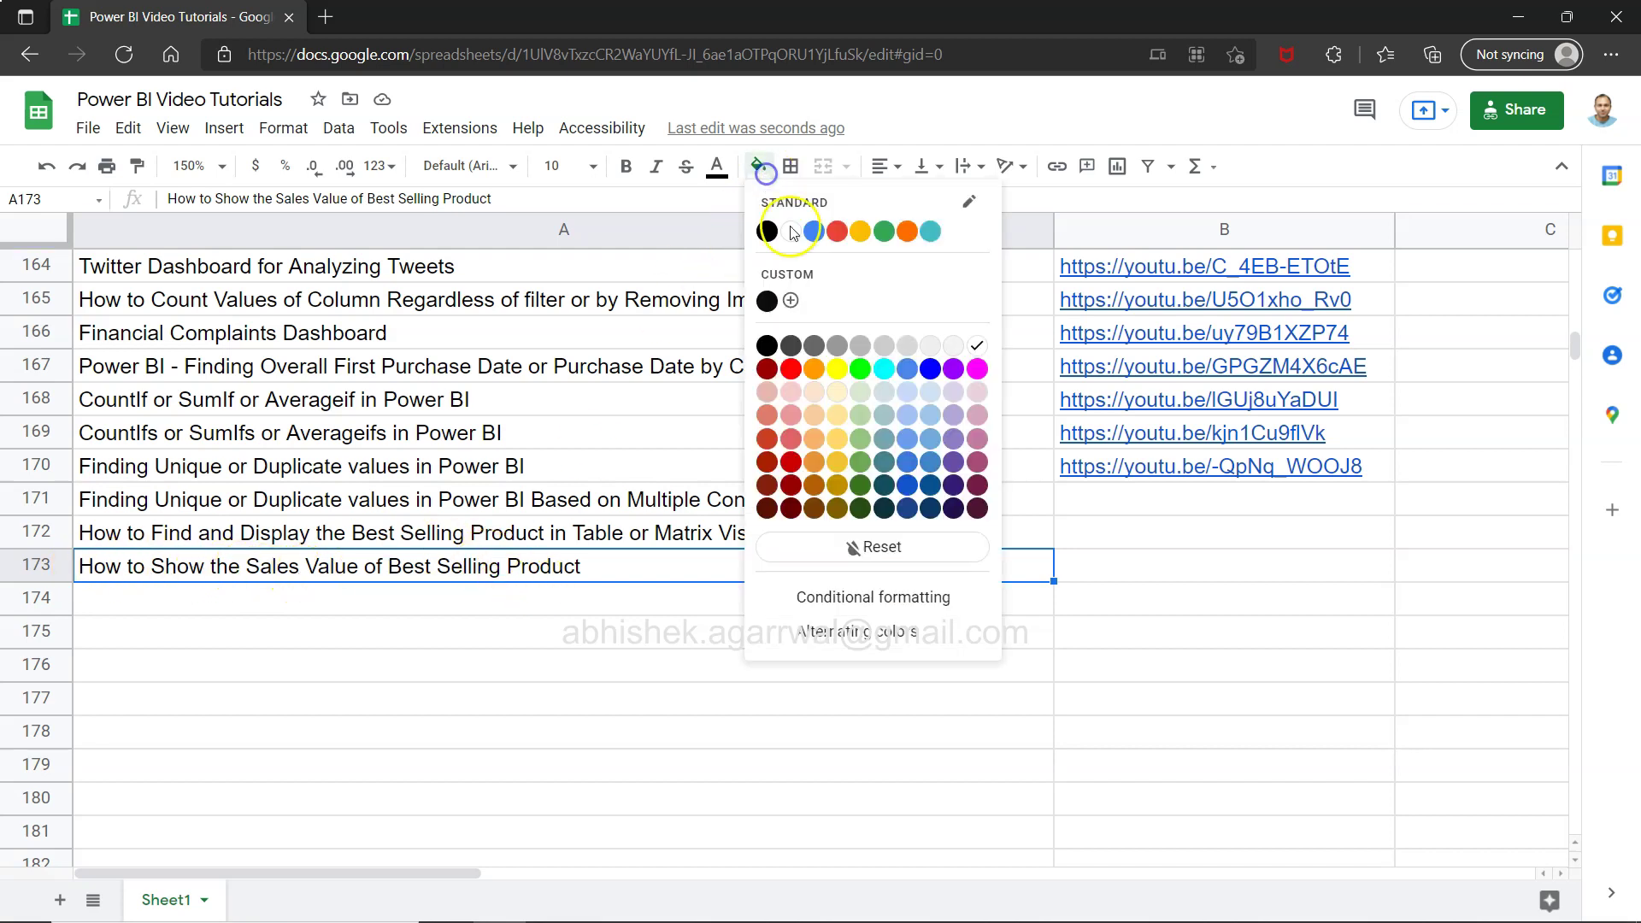
{"action": "left_click", "coordinate": [837, 368]}
{"action": "left_click", "coordinate": [442, 544]}
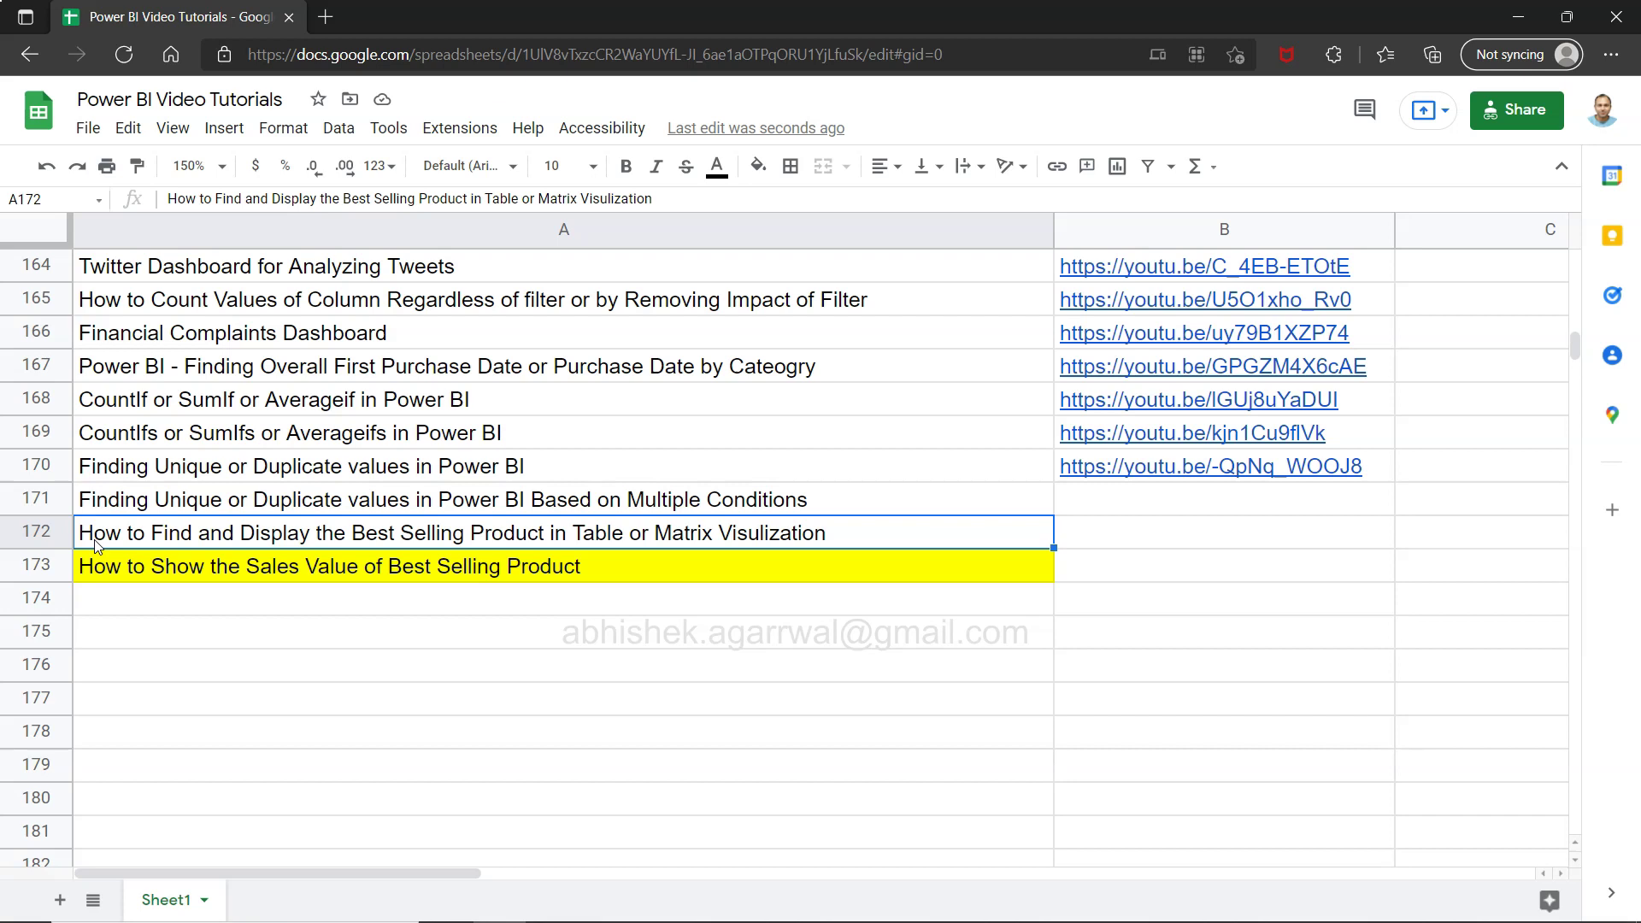
{"action": "left_click", "coordinate": [549, 537]}
Step: Leave the Google Sheets video list and switch to the Power BI Sales Dashboard report
{"action": "left_click", "coordinate": [582, 569]}
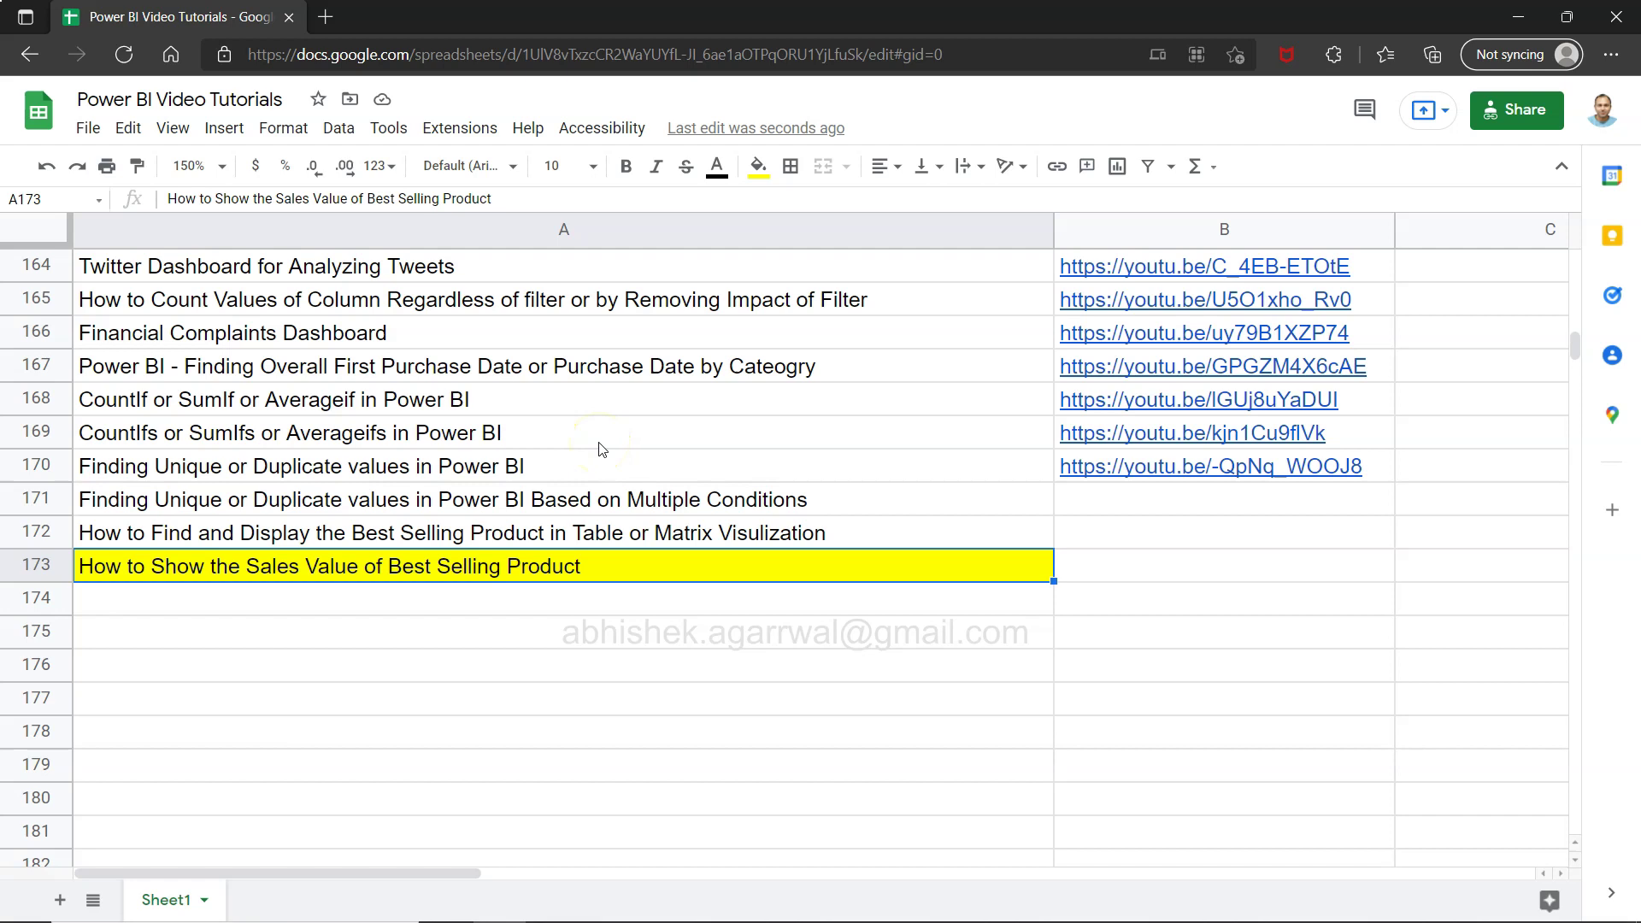
{"action": "mouse_move", "coordinate": [564, 229]}
{"action": "left_click", "coordinate": [985, 52]}
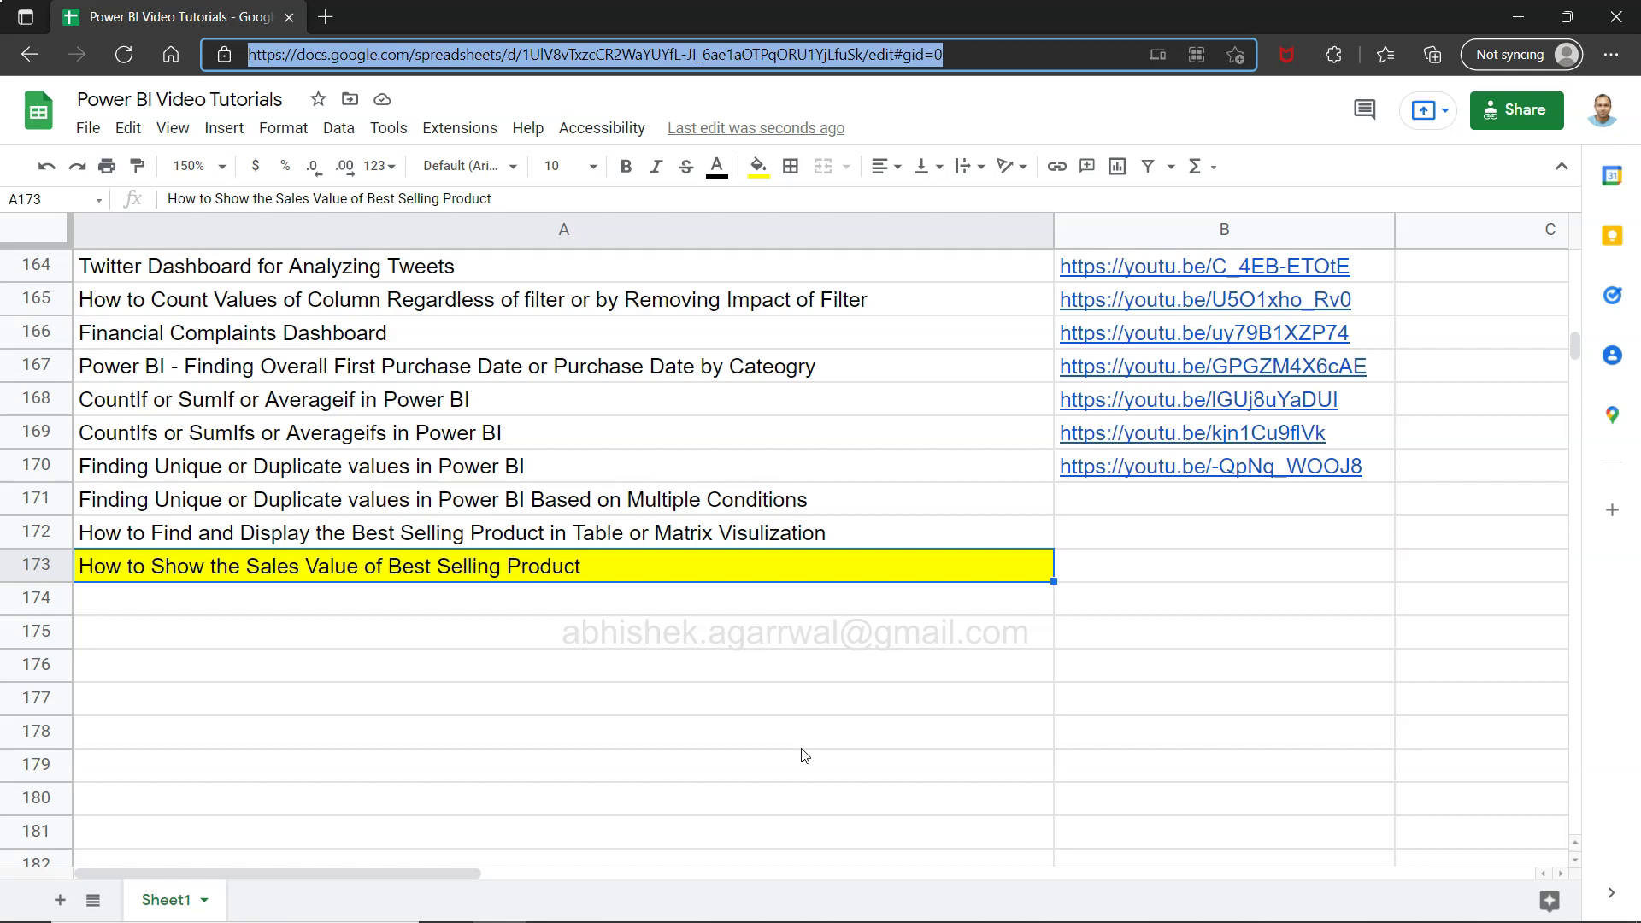
{"action": "key", "text": "alt+Tab"}
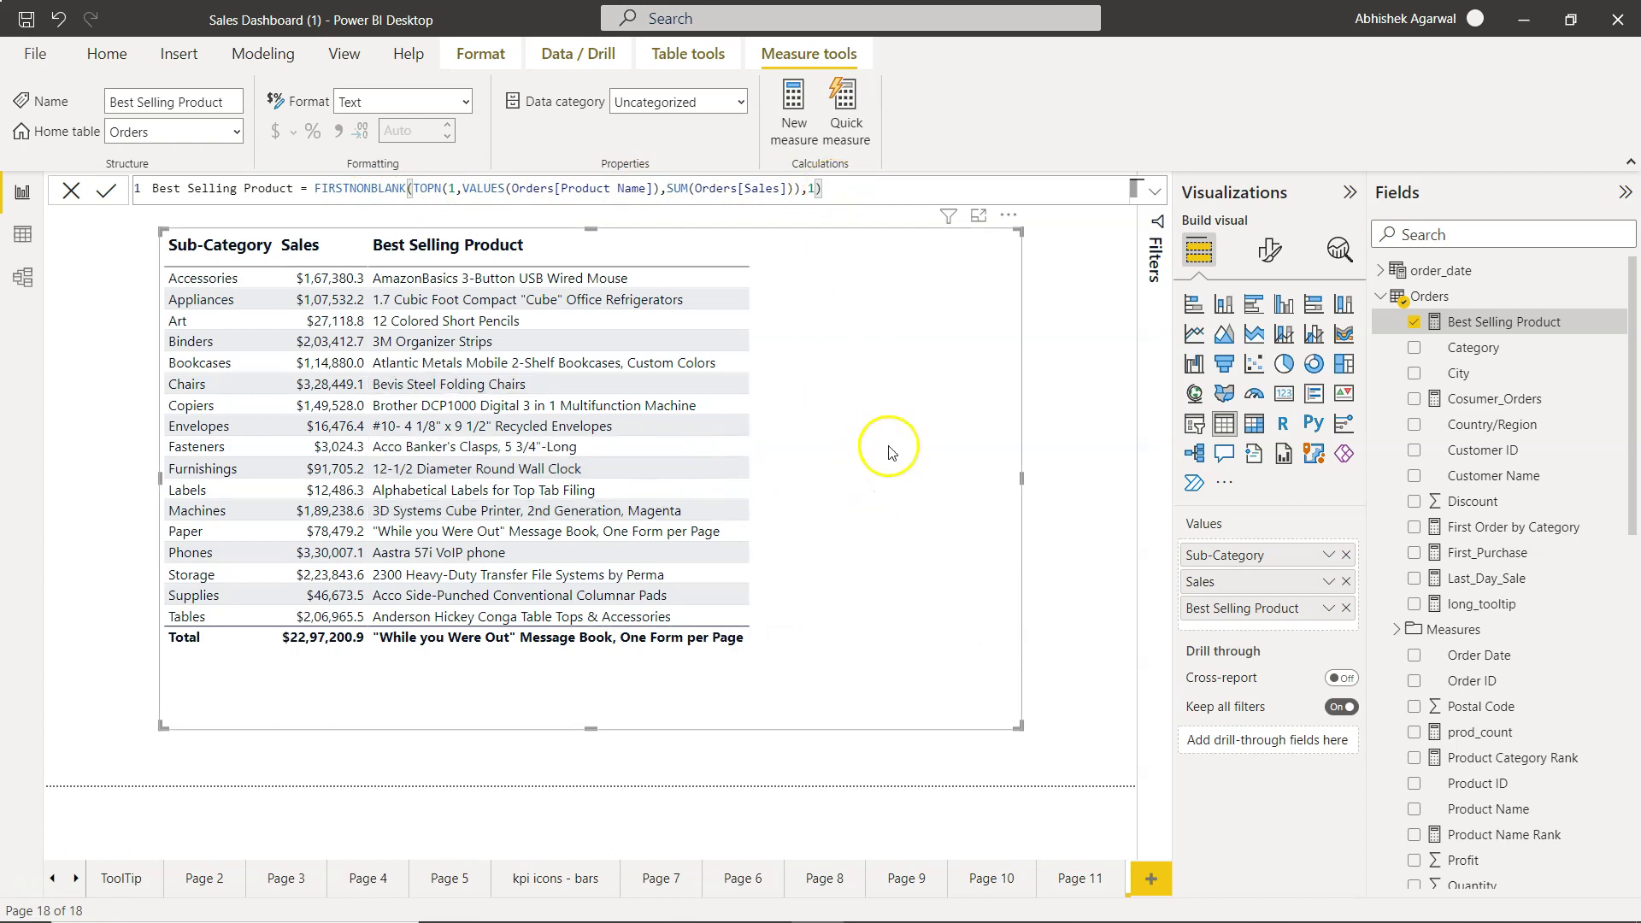
{"action": "left_click", "coordinate": [1041, 474]}
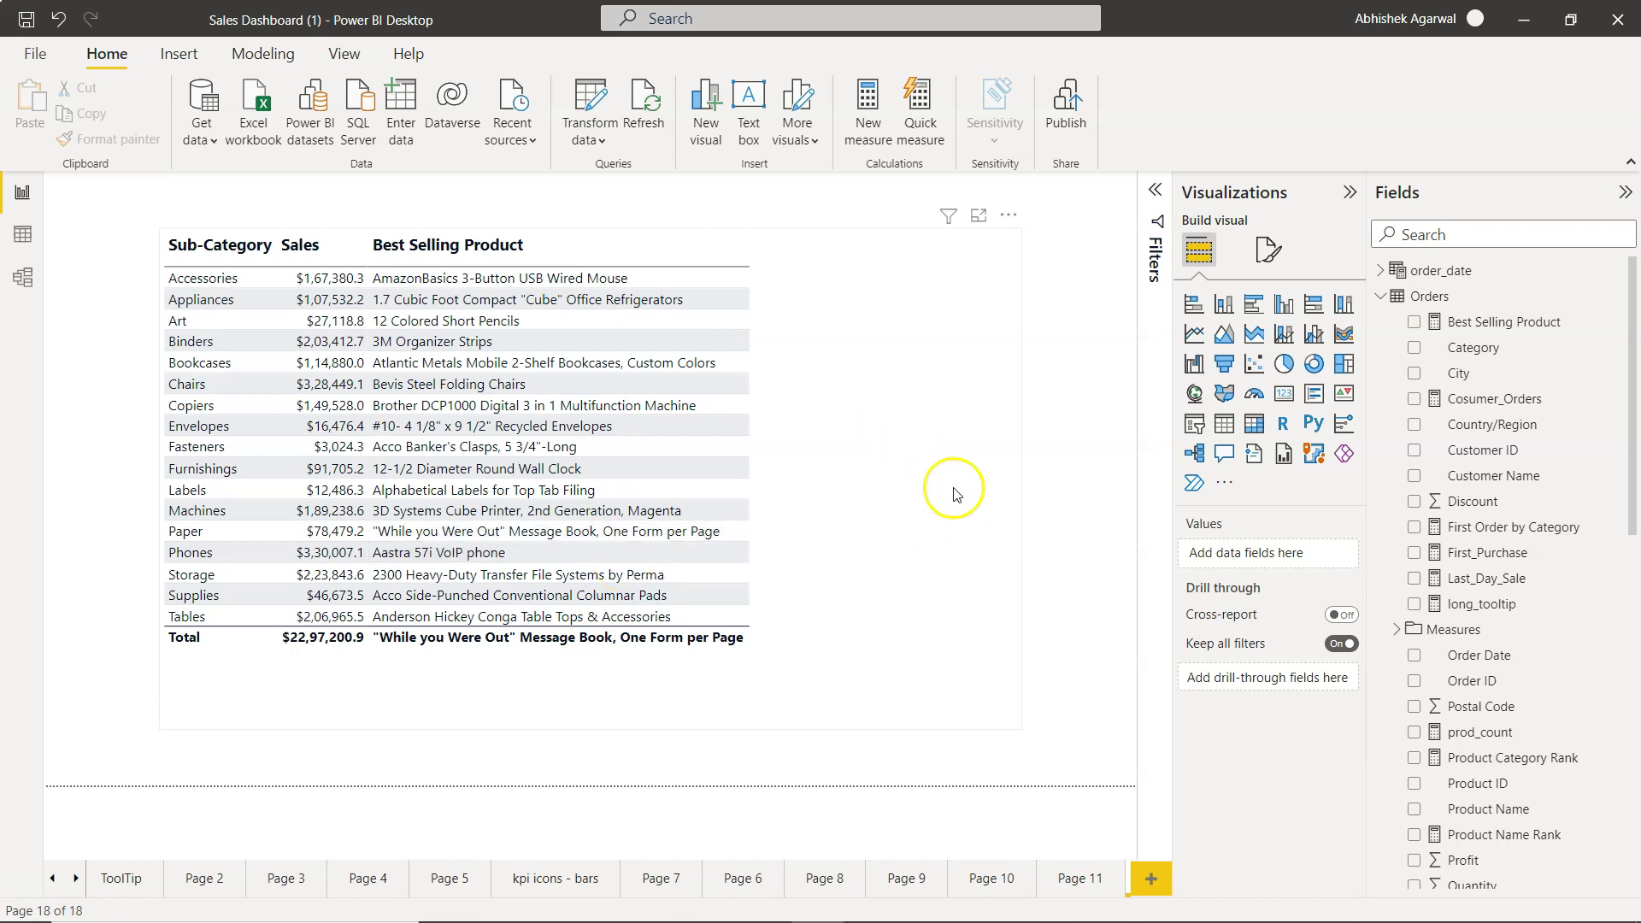
{"action": "left_click", "coordinate": [931, 124]}
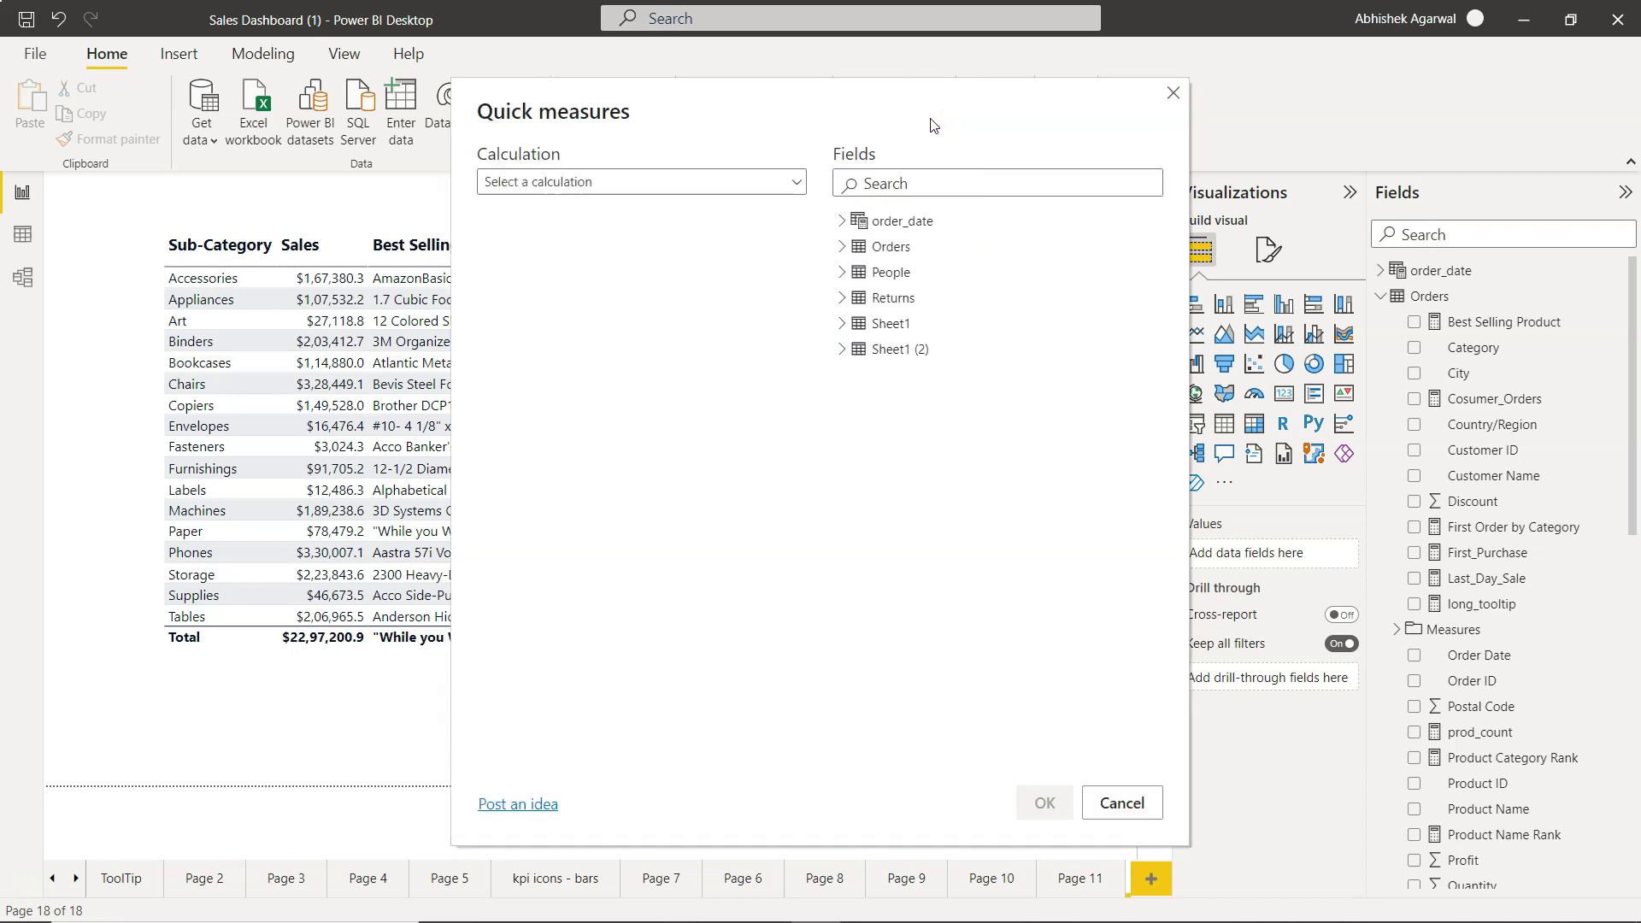
{"action": "left_click", "coordinate": [1172, 93]}
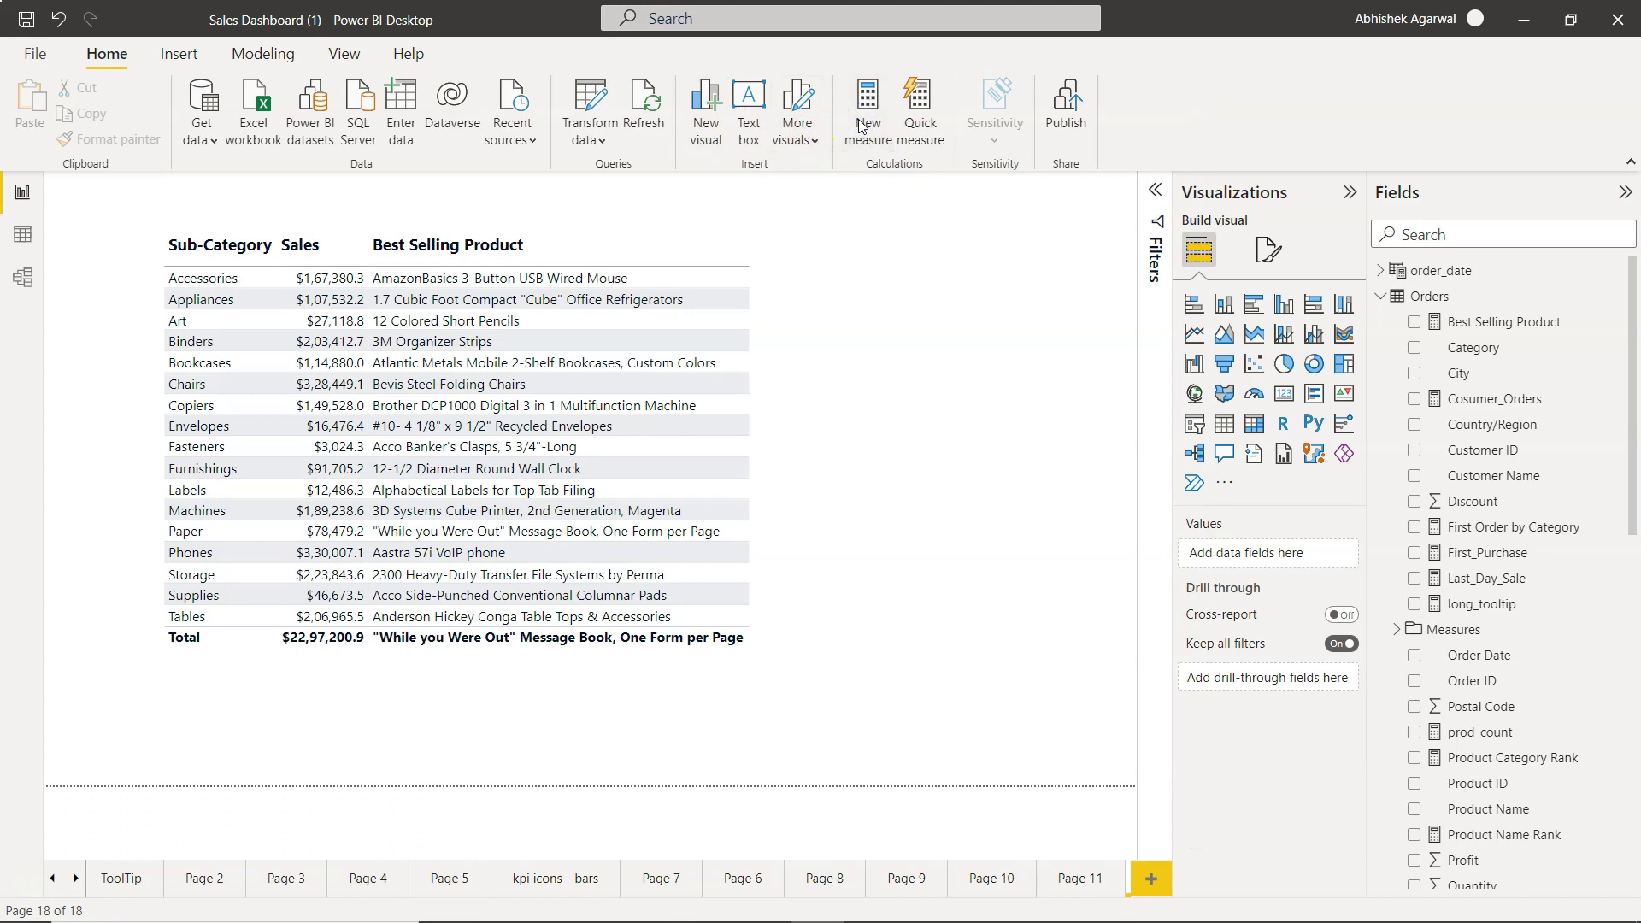
Step: Create a new Orders measure with the formula MAXX(VALUES(Orders[Product Name]), SUM(Orders[Sales]))
{"action": "left_click", "coordinate": [862, 125]}
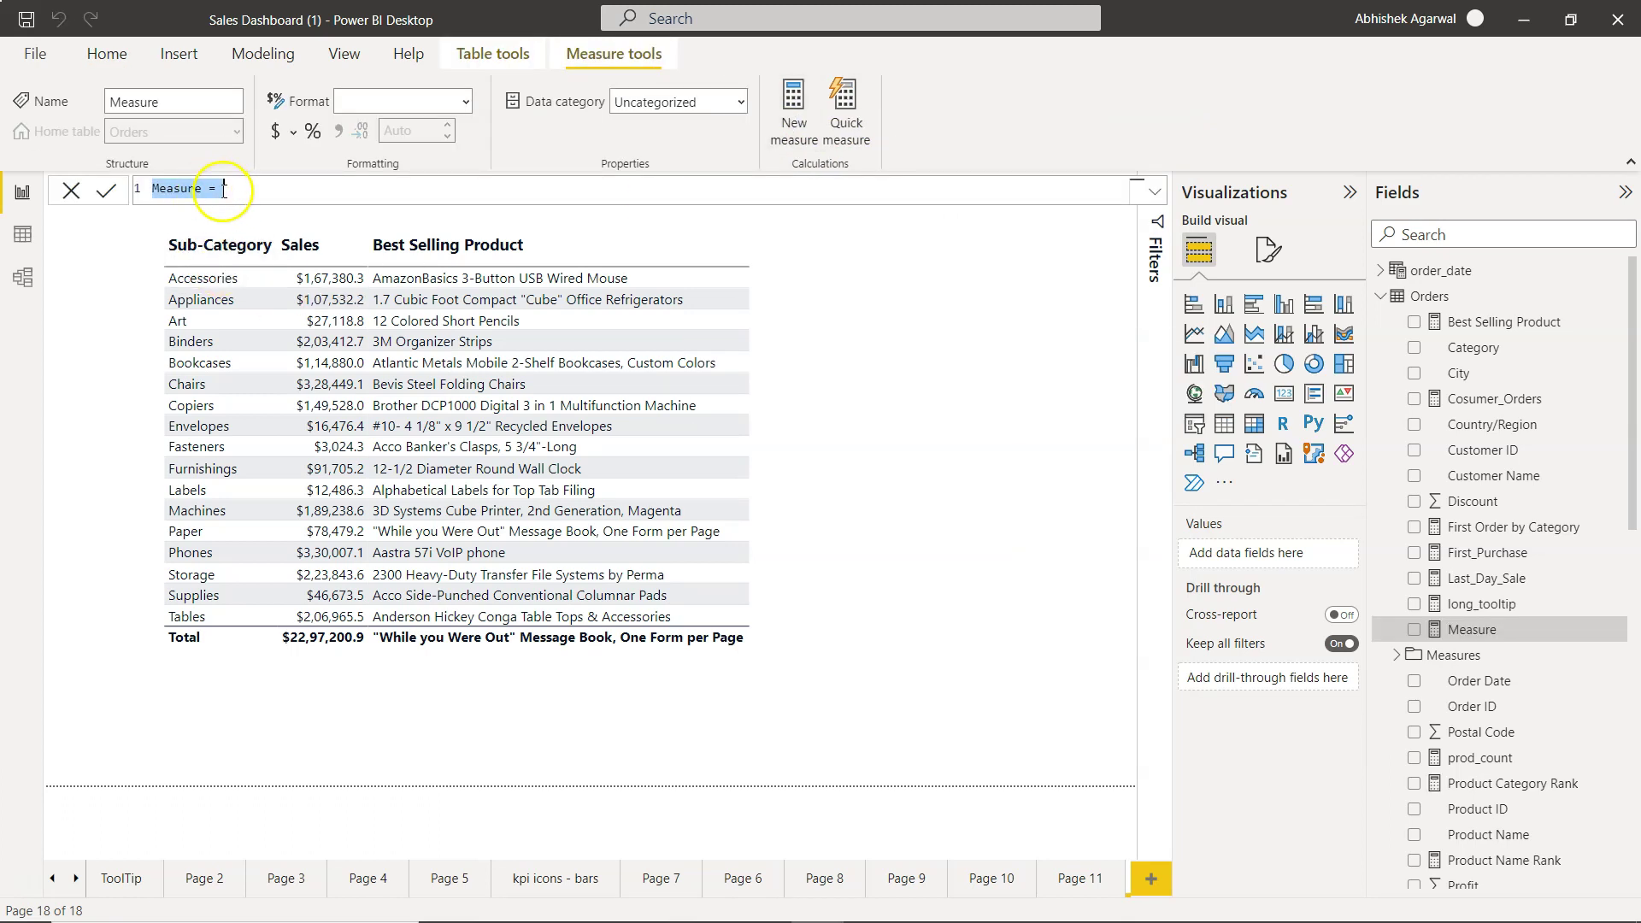
{"action": "type", "text": "Be"}
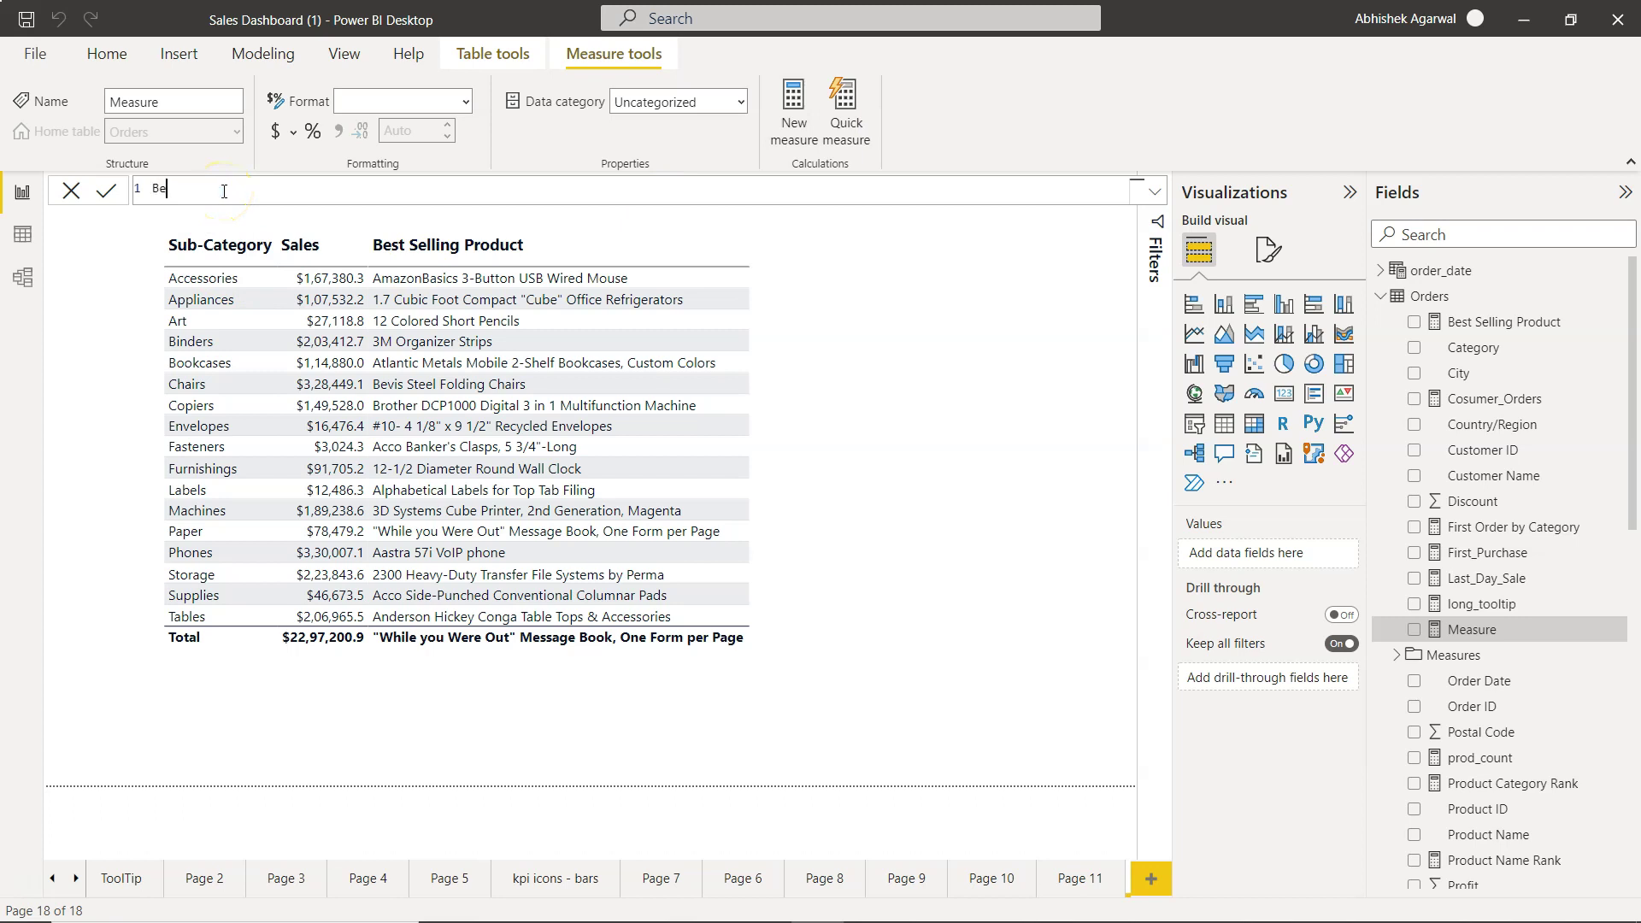
{"action": "type", "text": "st Selling Pr"}
{"action": "type", "text": "oduct Sale "}
{"action": "type", "text": "Value ="}
{"action": "type", "text": " Max"}
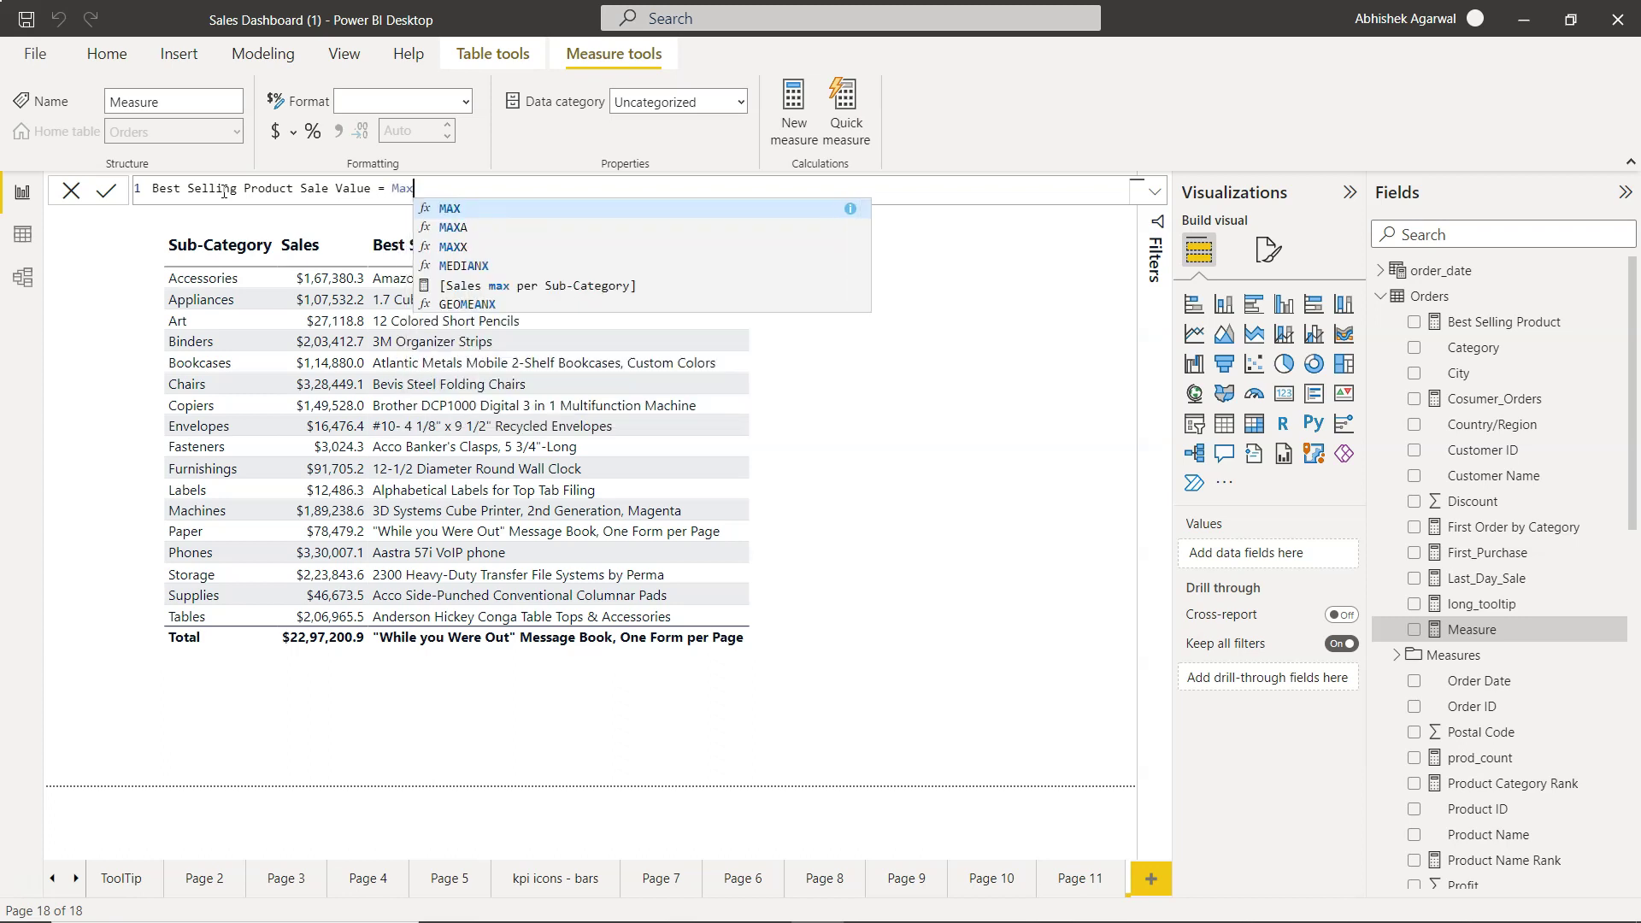
{"action": "key", "text": "Down"}
{"action": "key", "text": "Down"}
{"action": "key", "text": "Tab"}
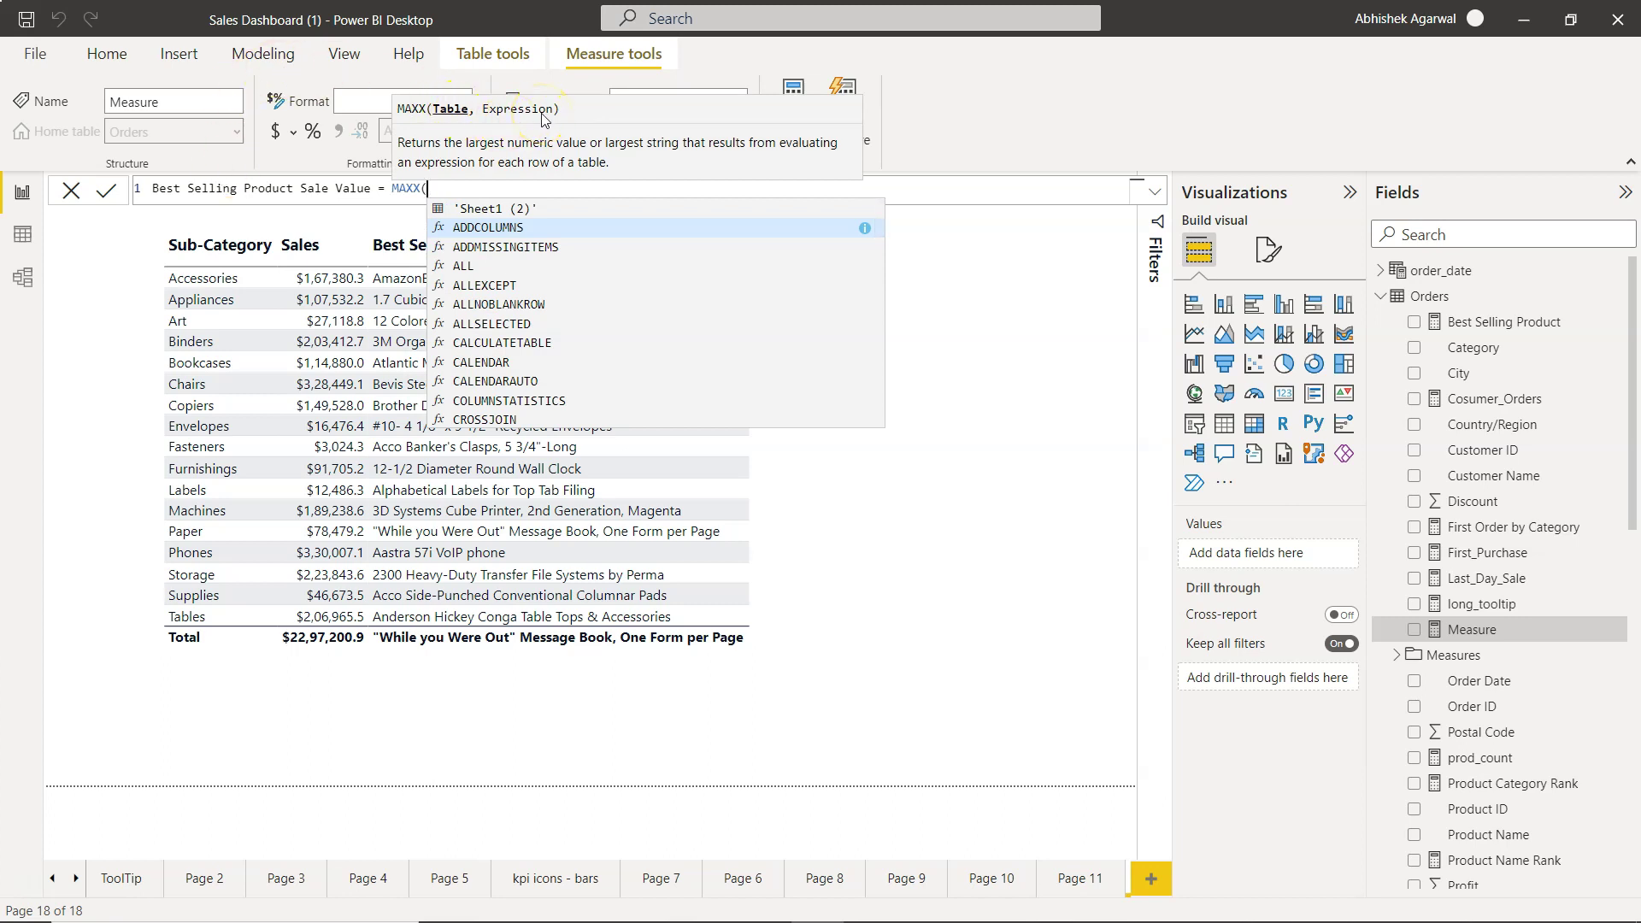
{"action": "type", "text": "values"}
{"action": "key", "text": "Tab"}
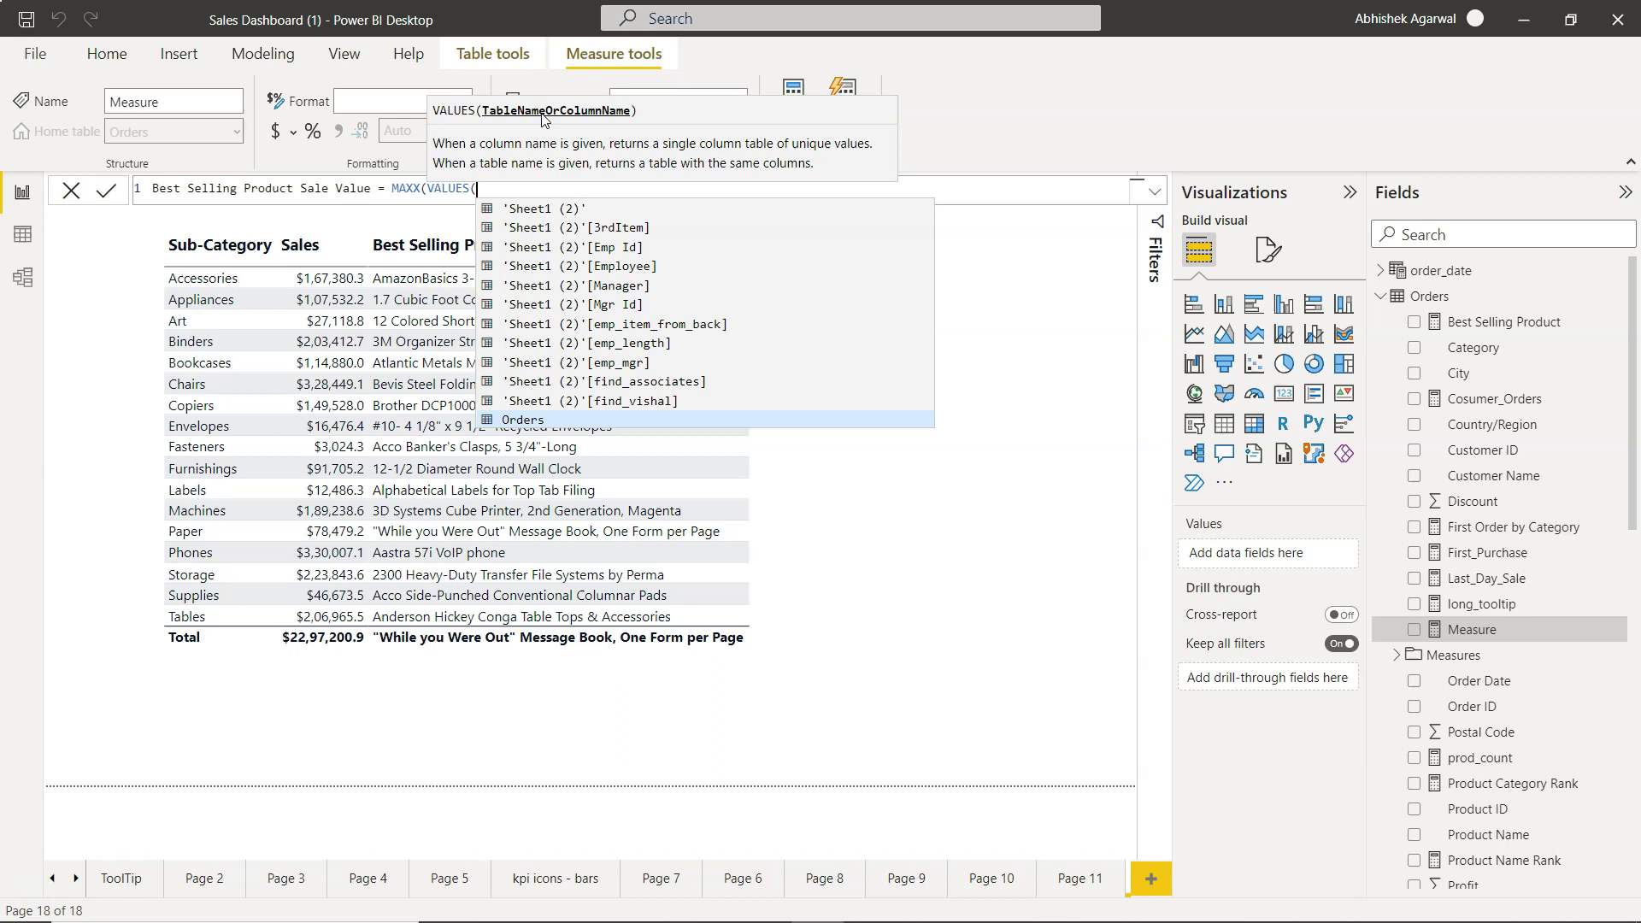
{"action": "type", "text": "pro"}
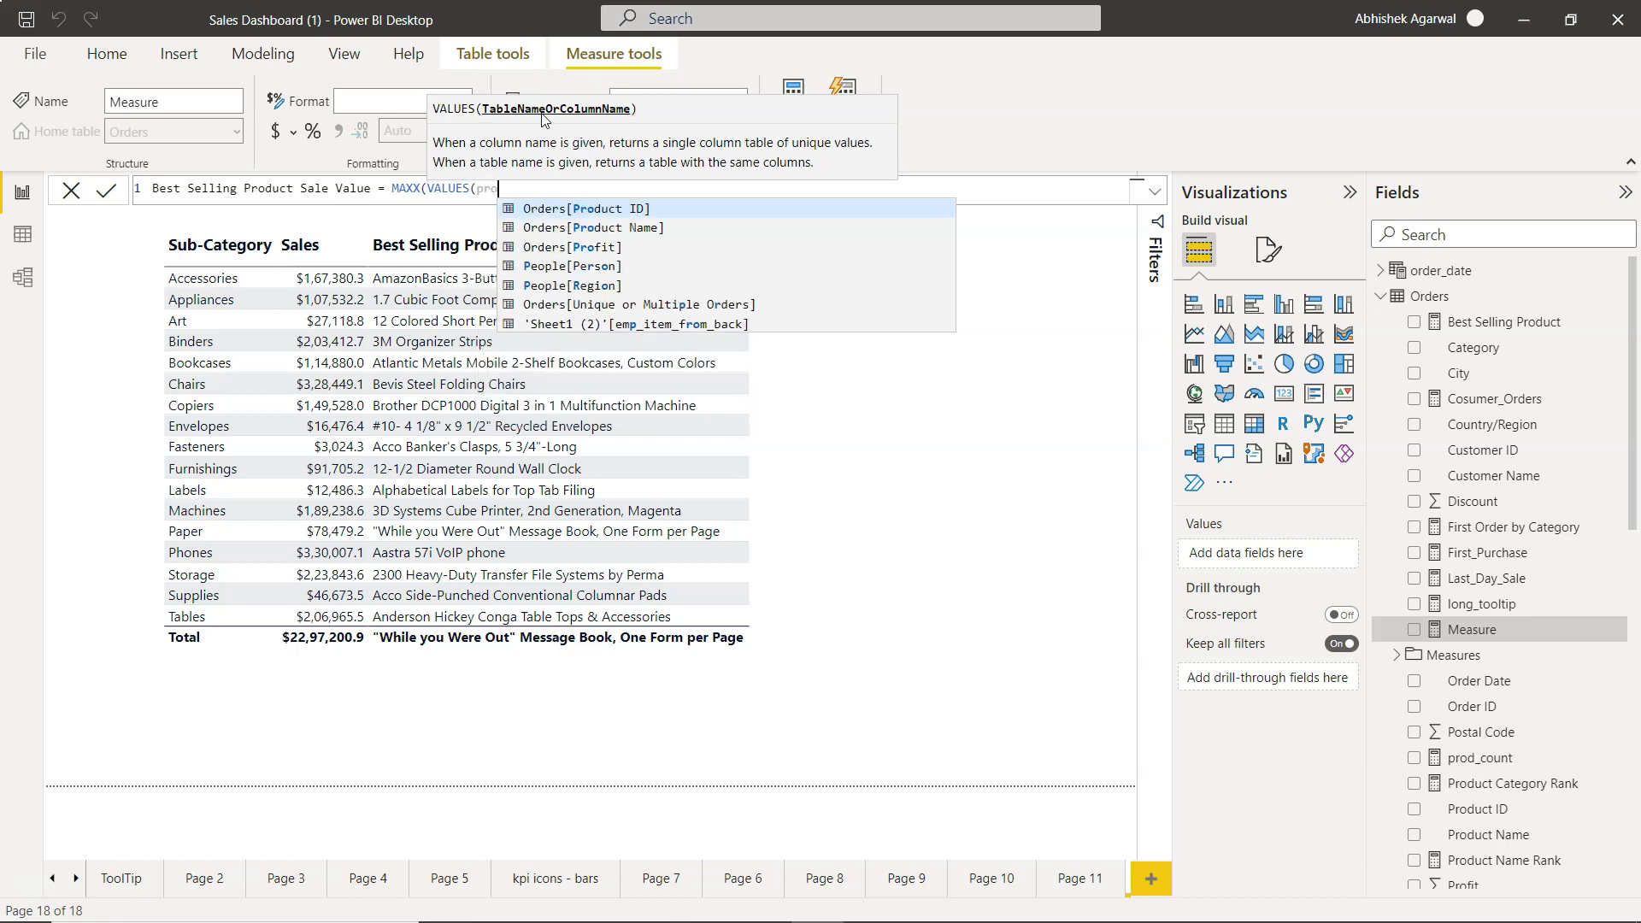
{"action": "type", "text": "du"}
{"action": "key", "text": "Down"}
{"action": "key", "text": "Tab"}
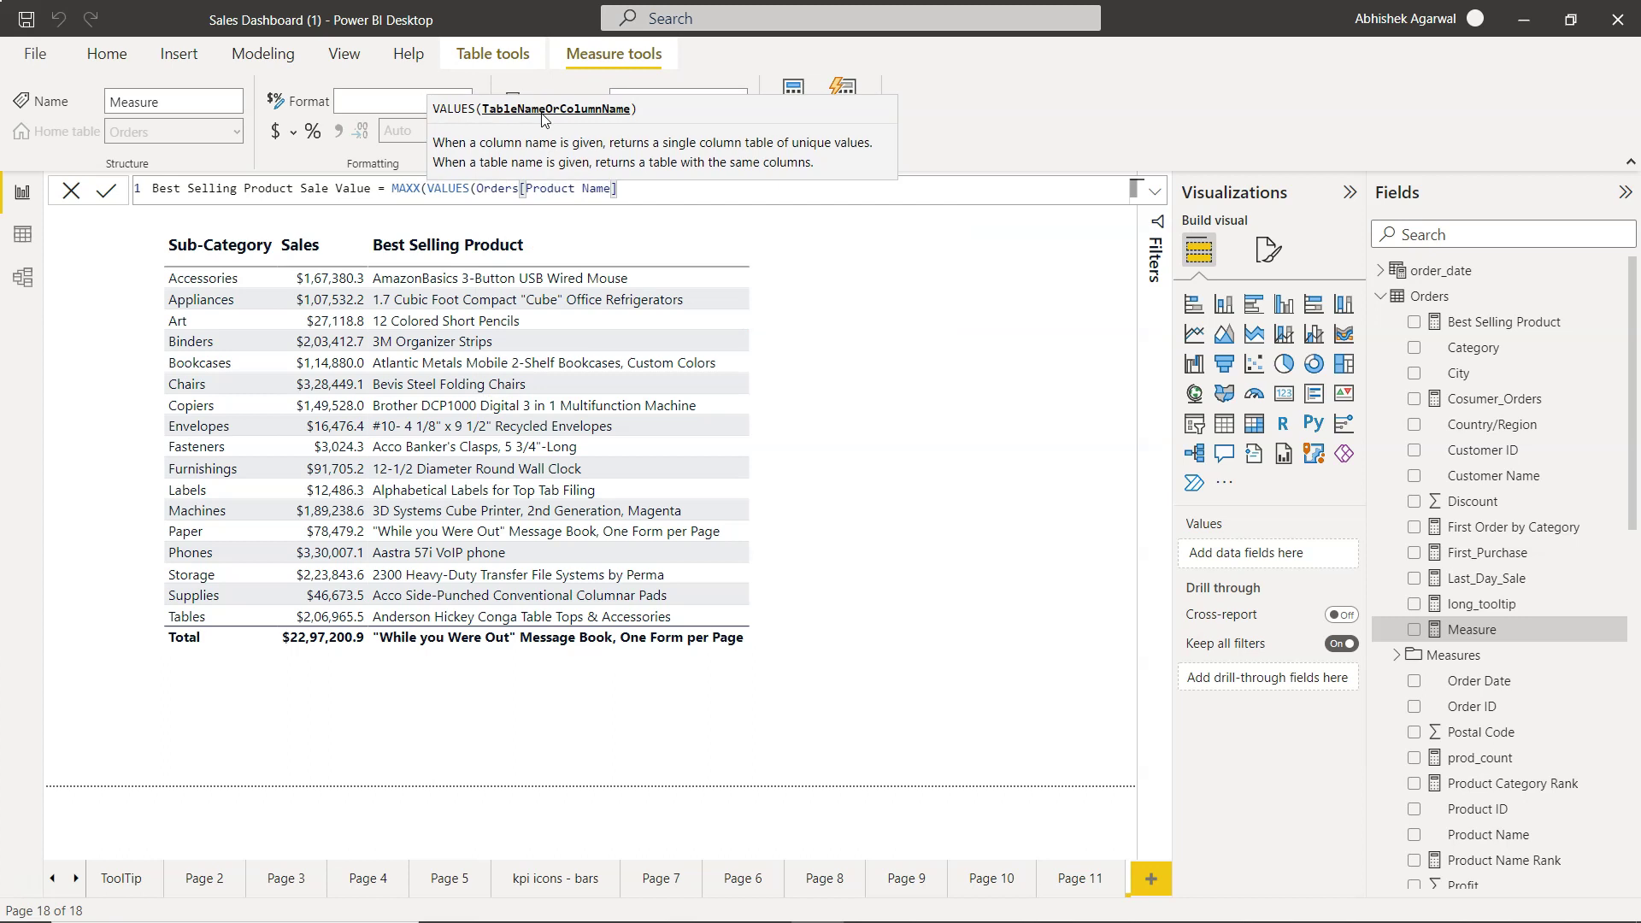
{"action": "type", "text": ")"}
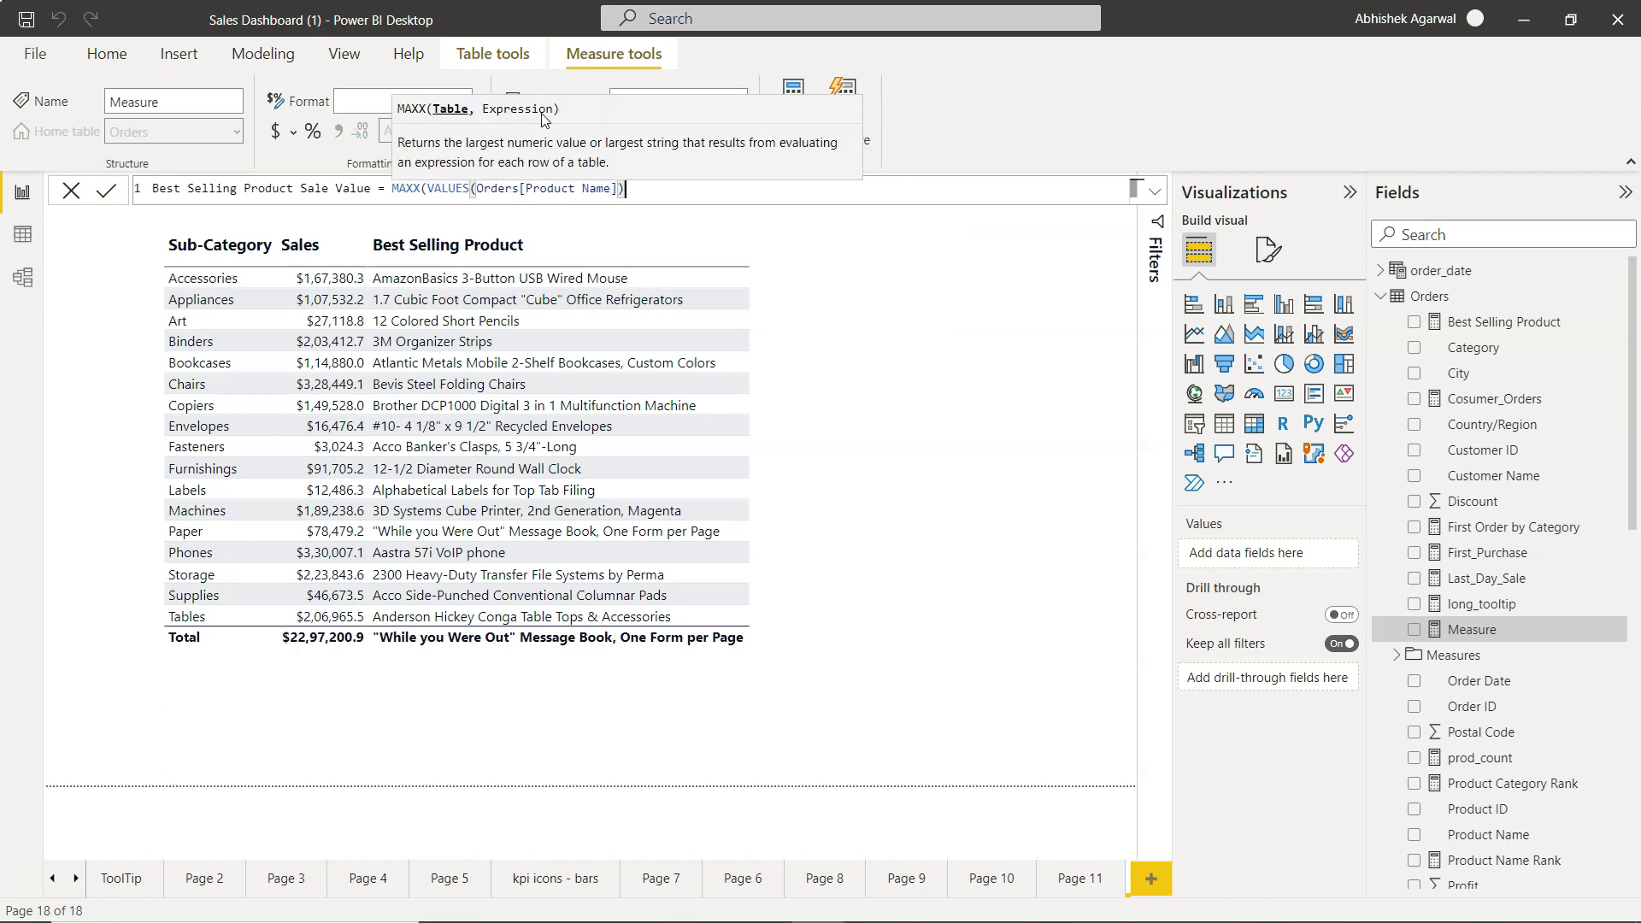
{"action": "type", "text": ","}
{"action": "type", "text": "sum"}
{"action": "key", "text": "Tab"}
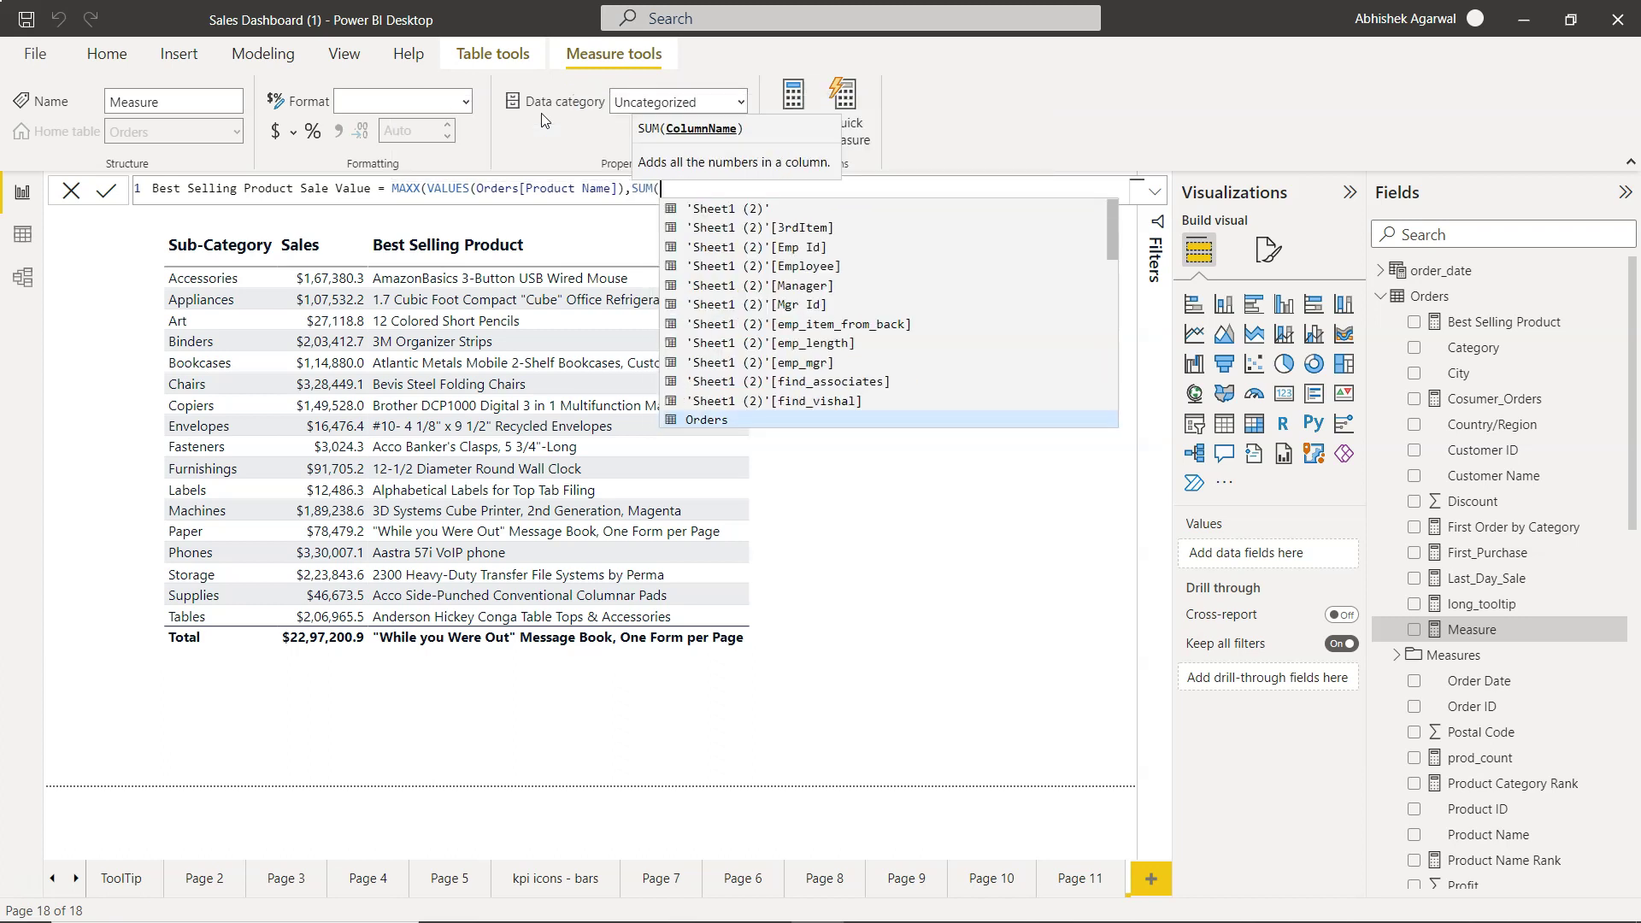
{"action": "type", "text": "sale"}
{"action": "key", "text": "Tab"}
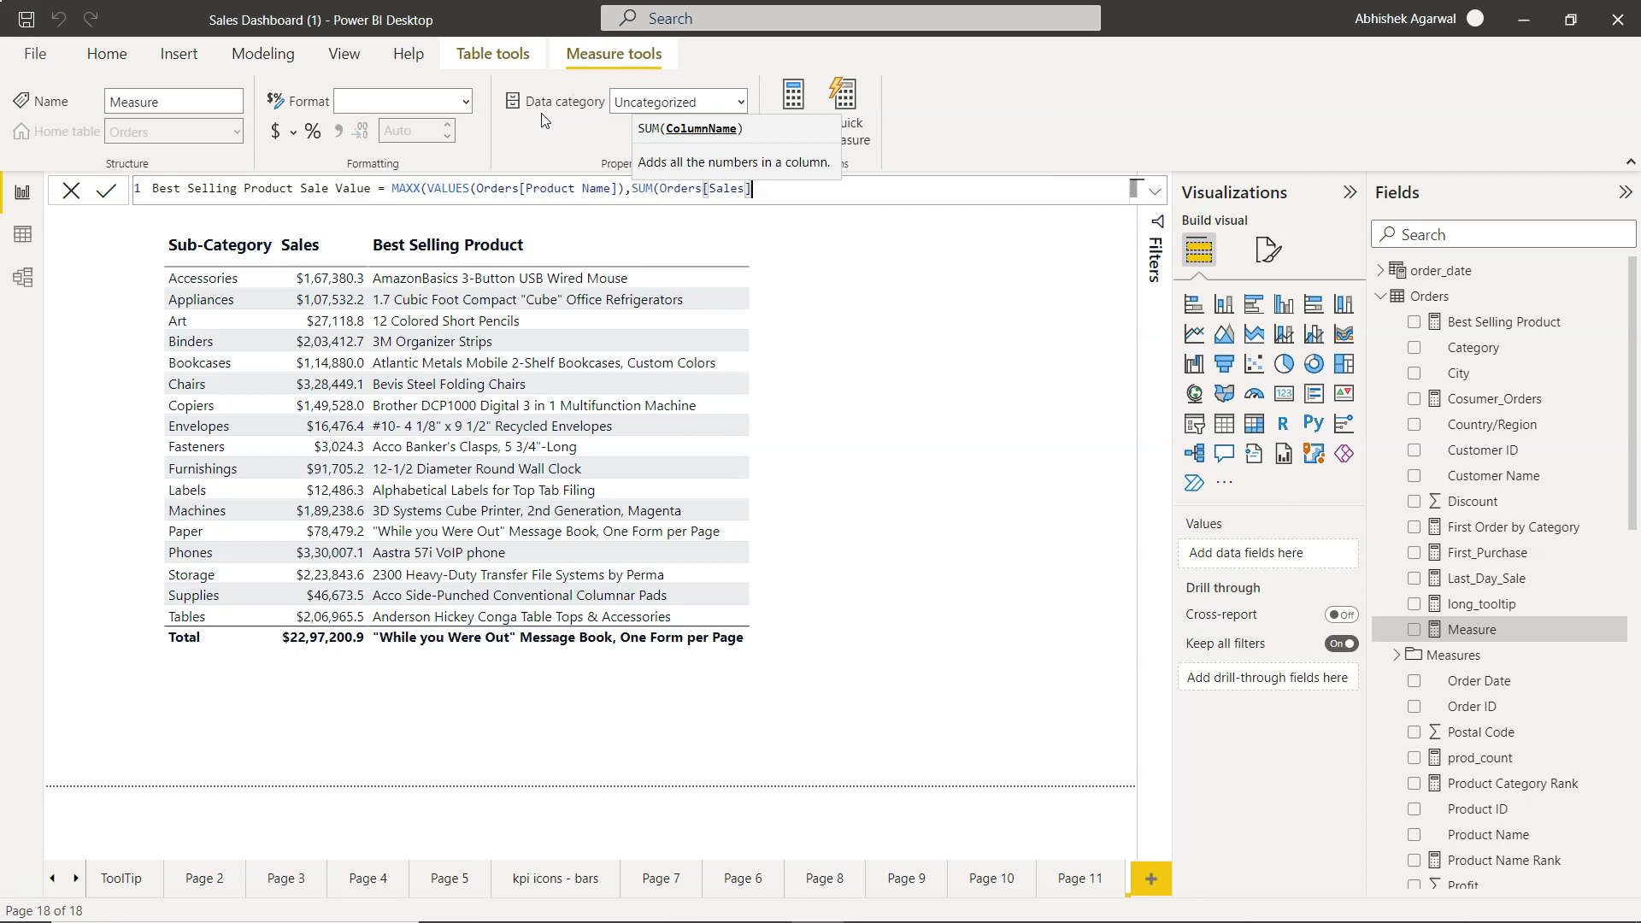
{"action": "type", "text": "))"}
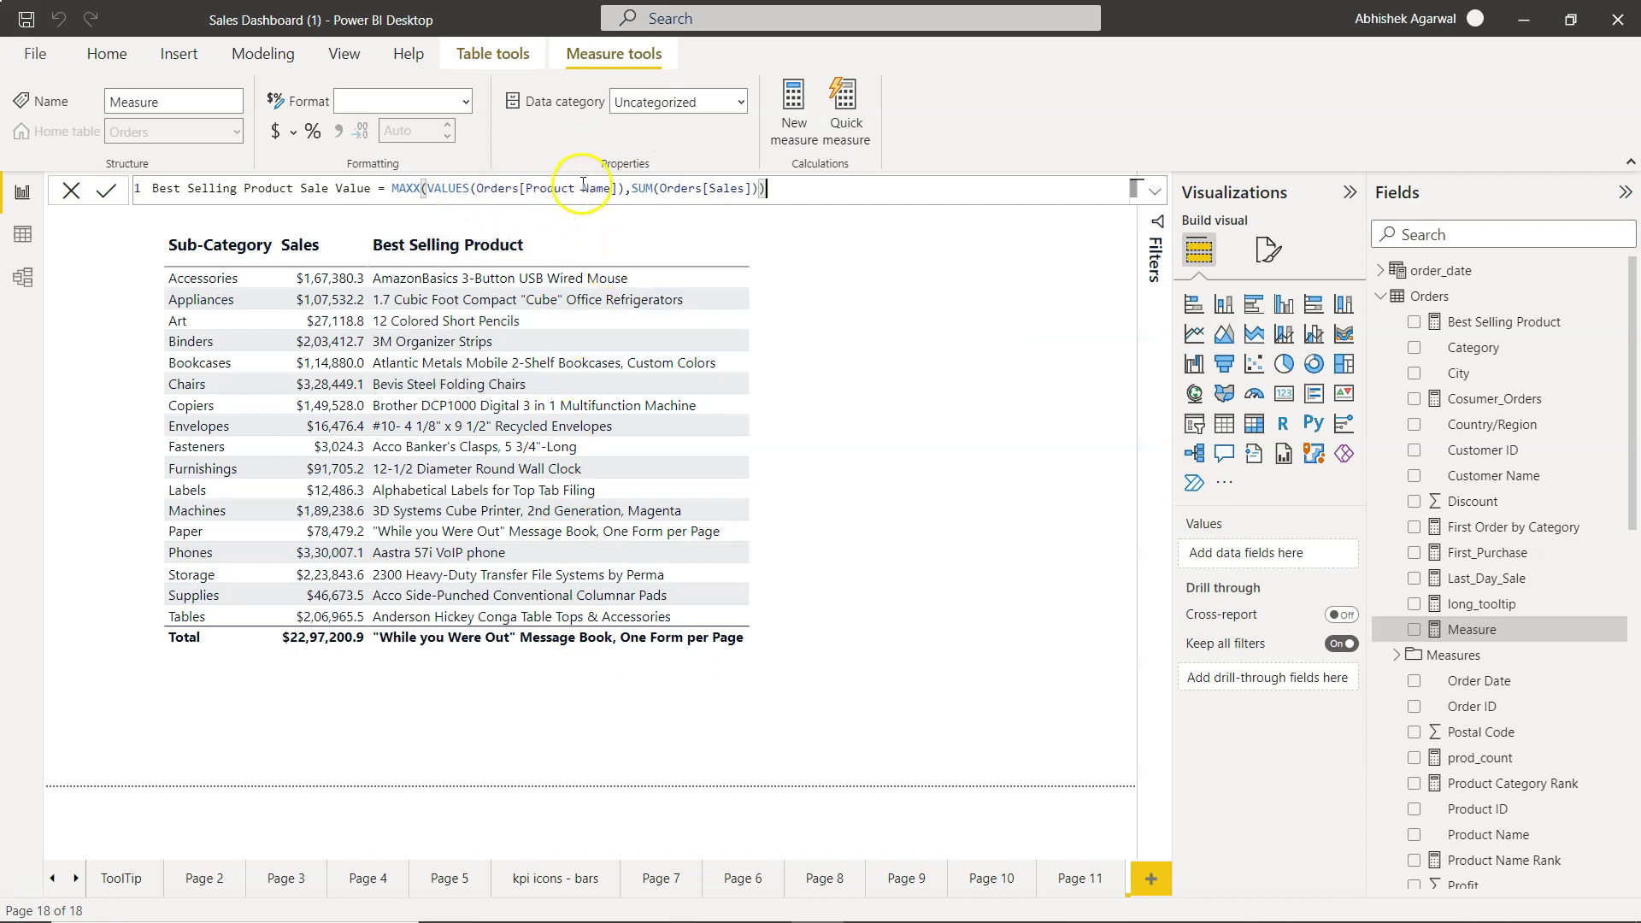
Step: Change SUM(Orders[Sales]) to CALCULATE(SUM(Orders[Sales])) and commit the Best Selling Product Sale Value measure
{"action": "left_click", "coordinate": [623, 188]}
{"action": "type", "text": "Cal"}
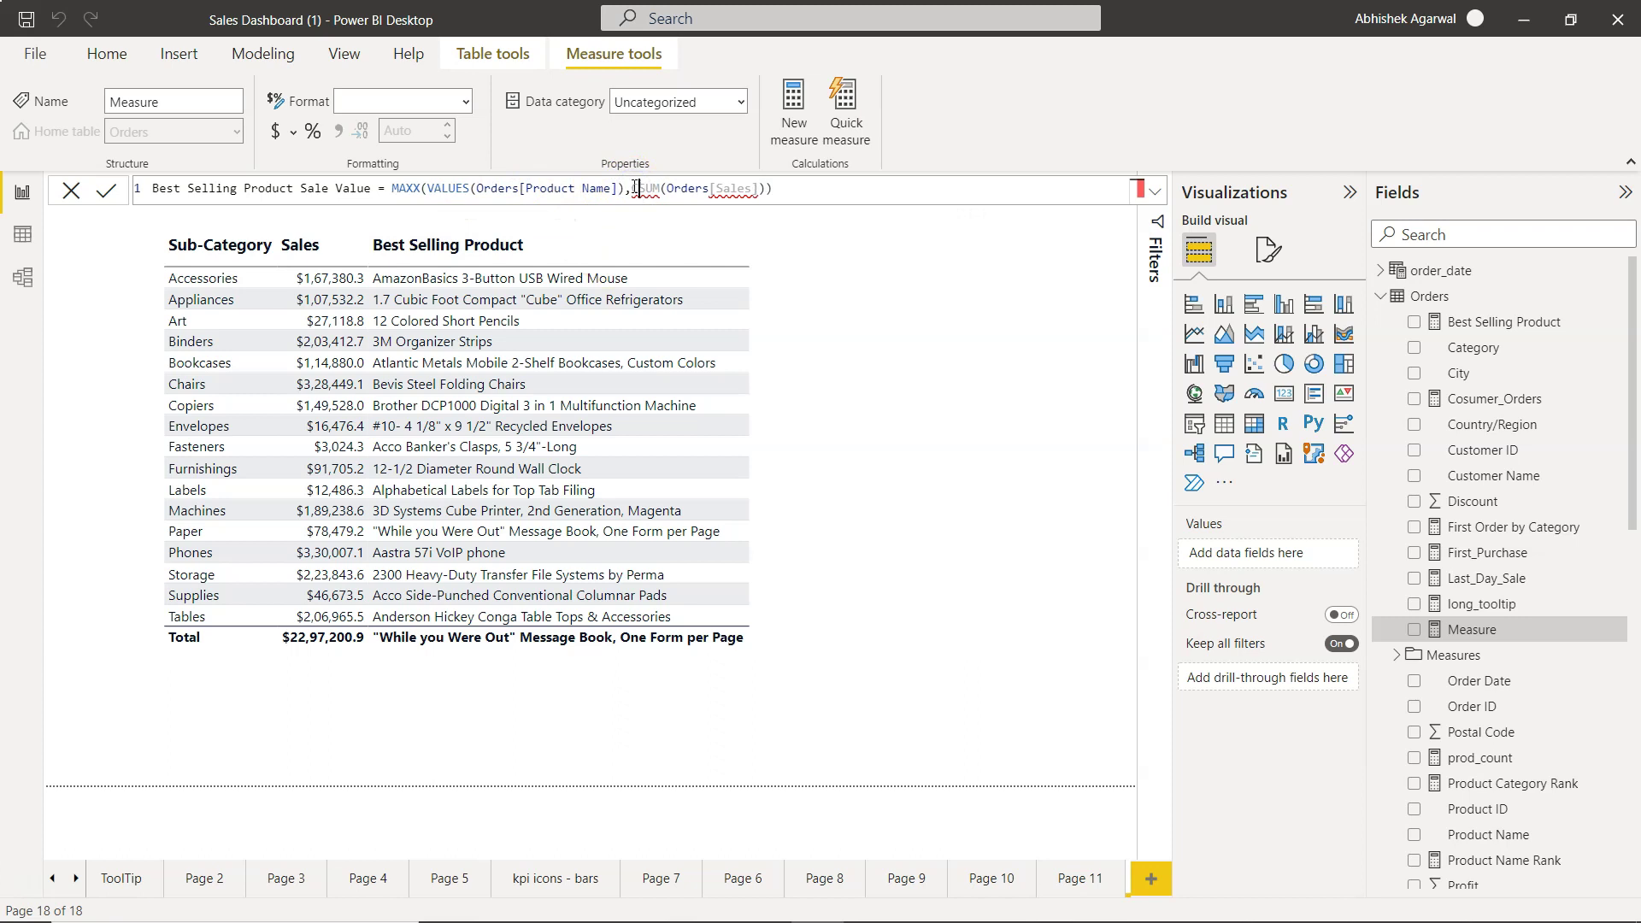
{"action": "type", "text": "culate"}
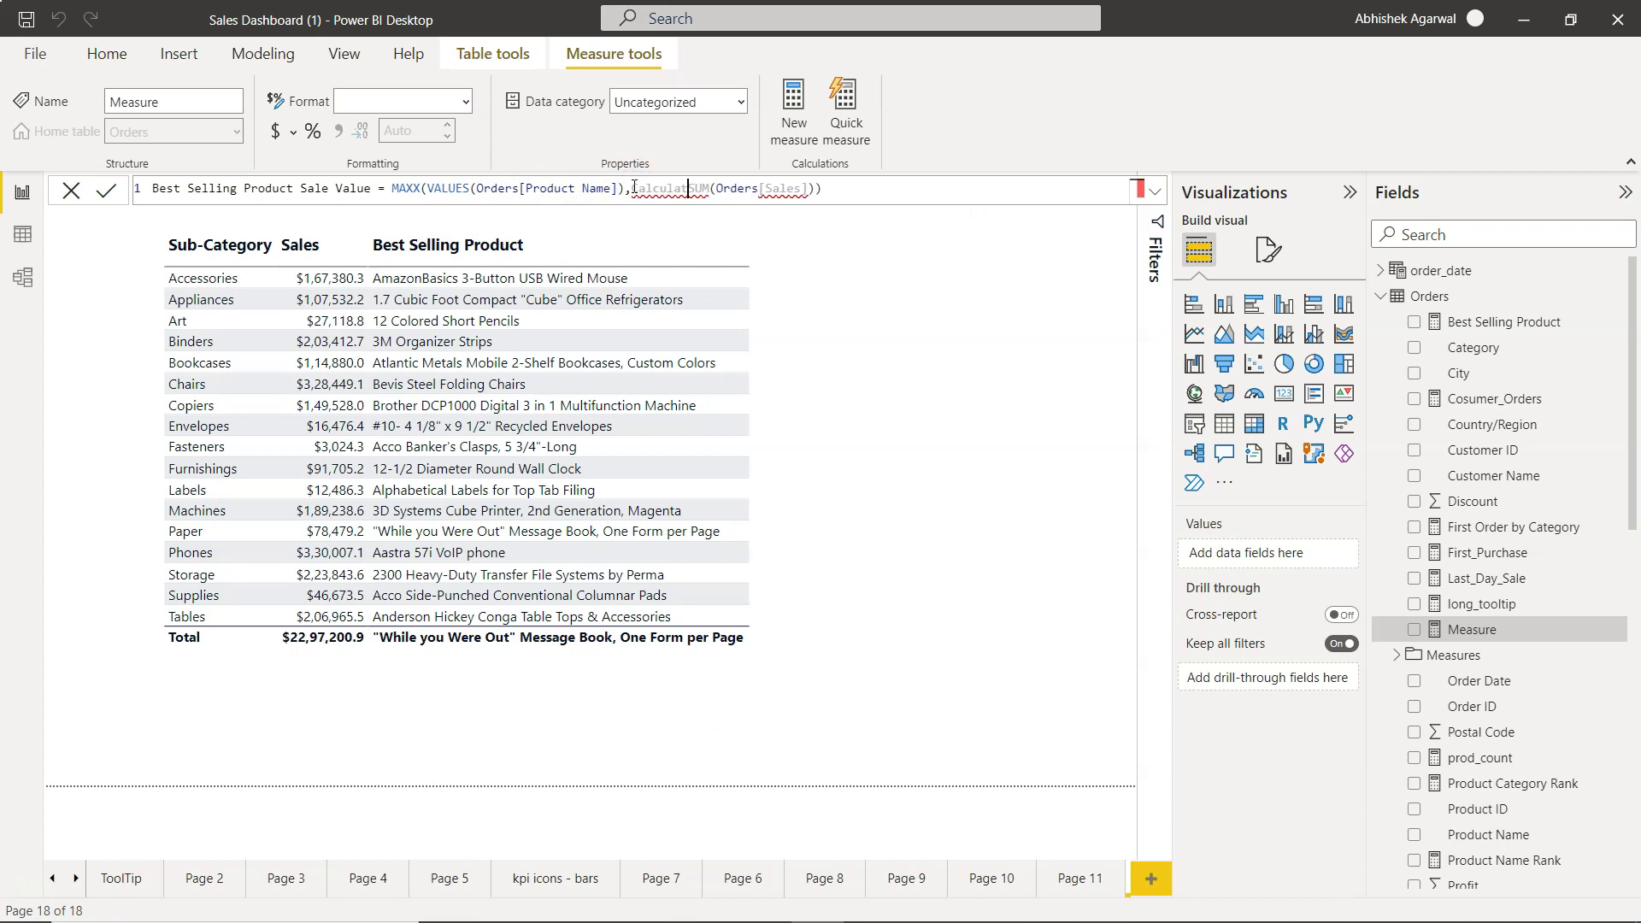
{"action": "type", "text": "("}
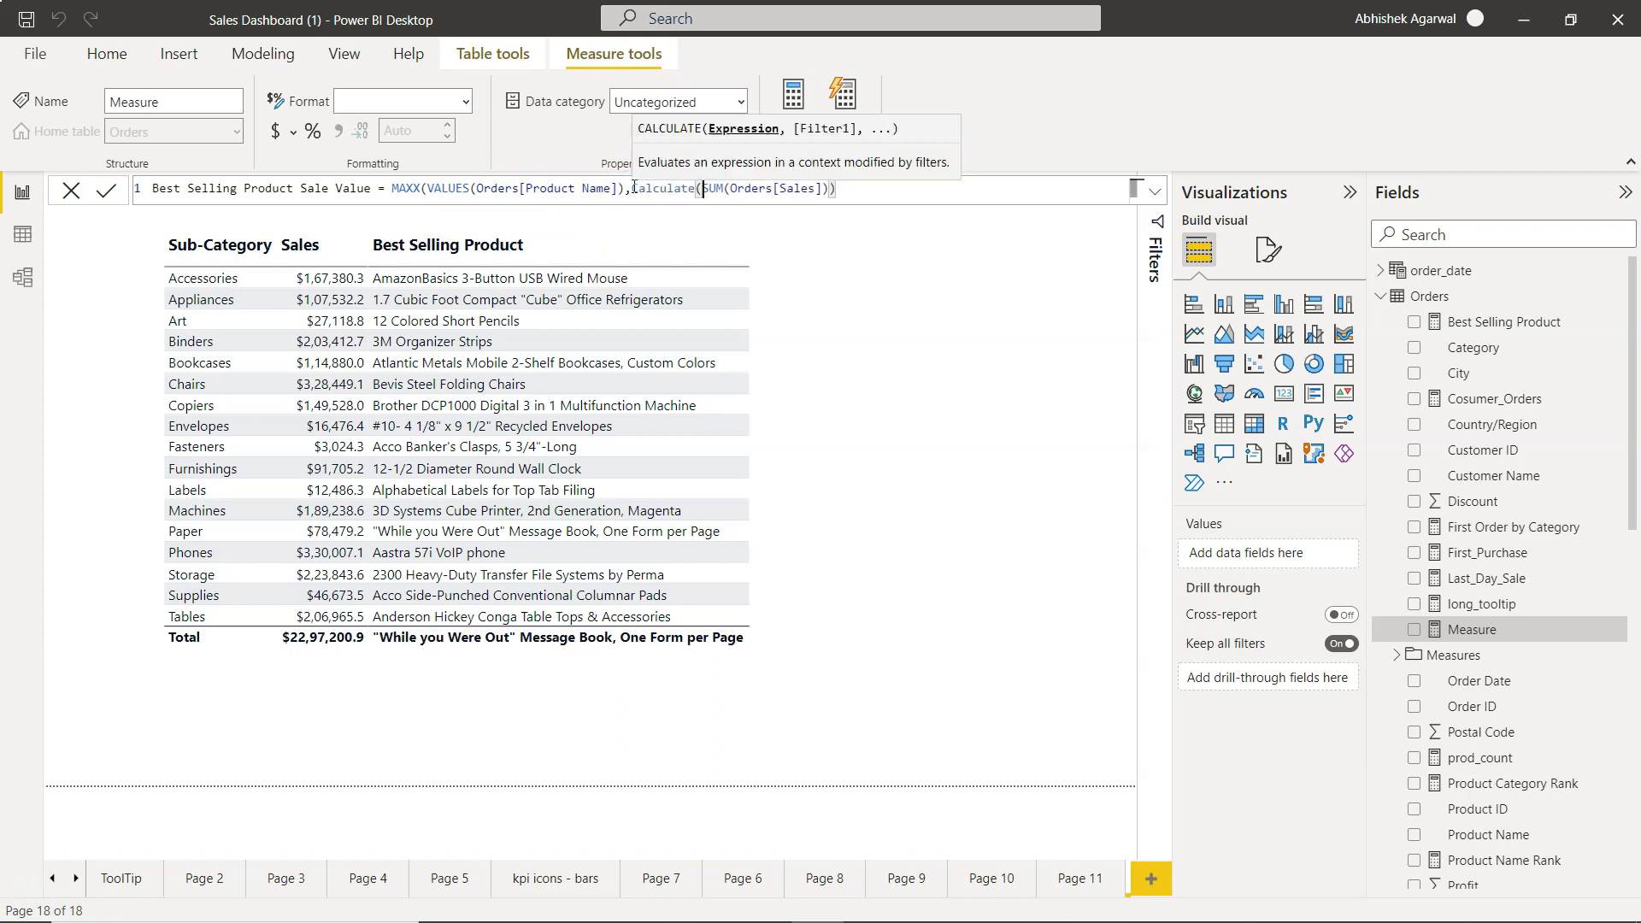
{"action": "left_click", "coordinate": [884, 194]}
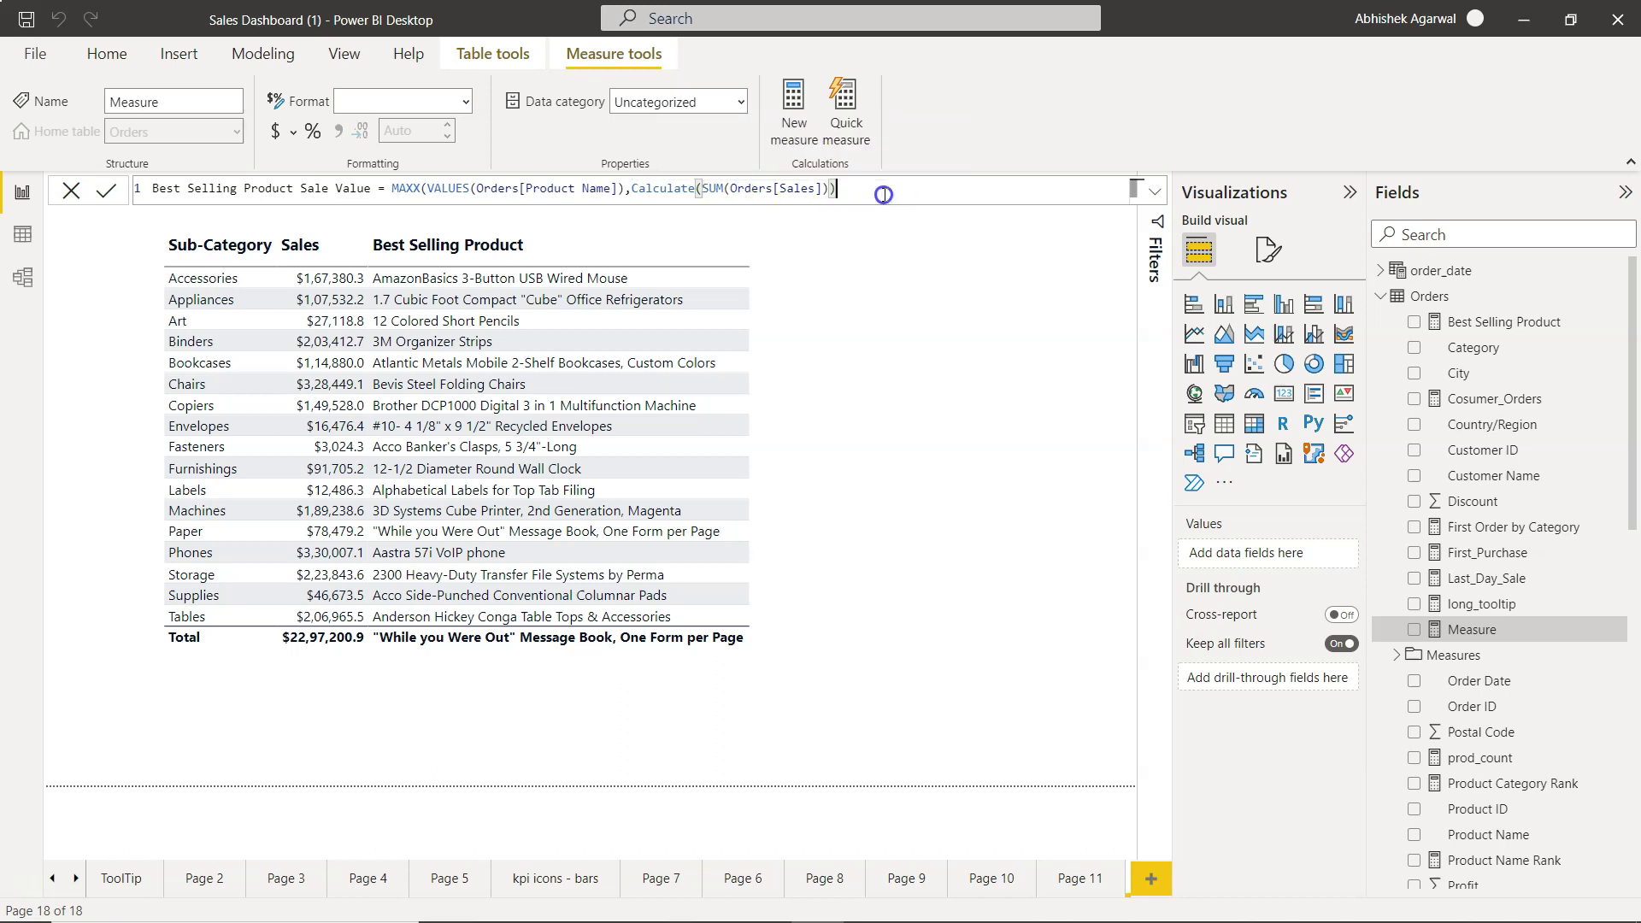
{"action": "type", "text": ")"}
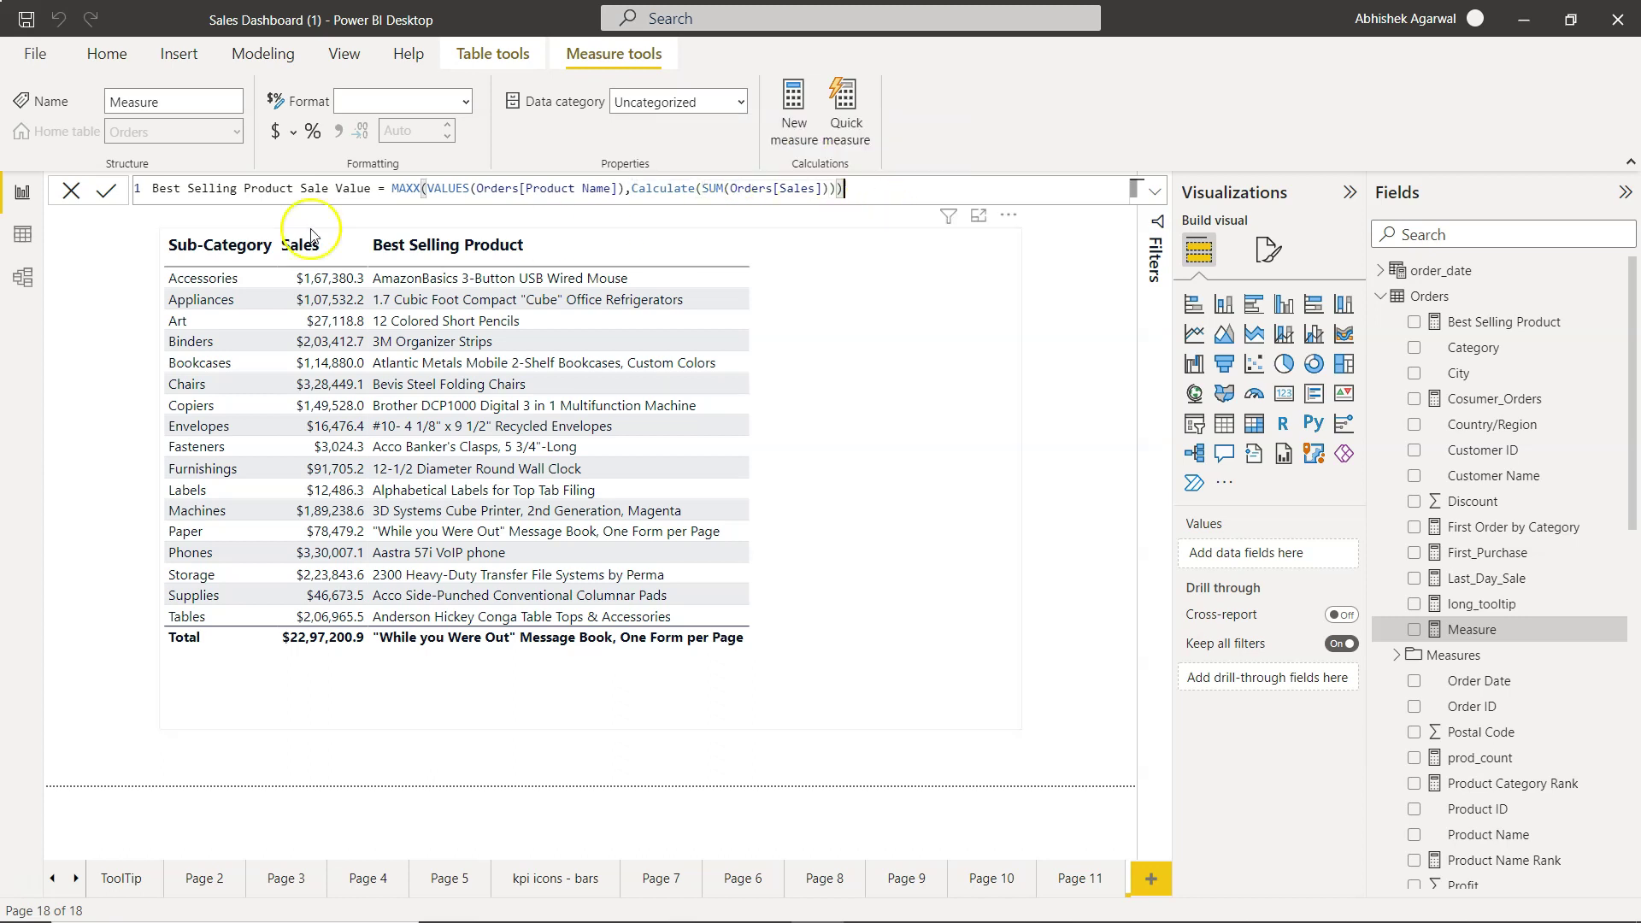
{"action": "left_click", "coordinate": [108, 189]}
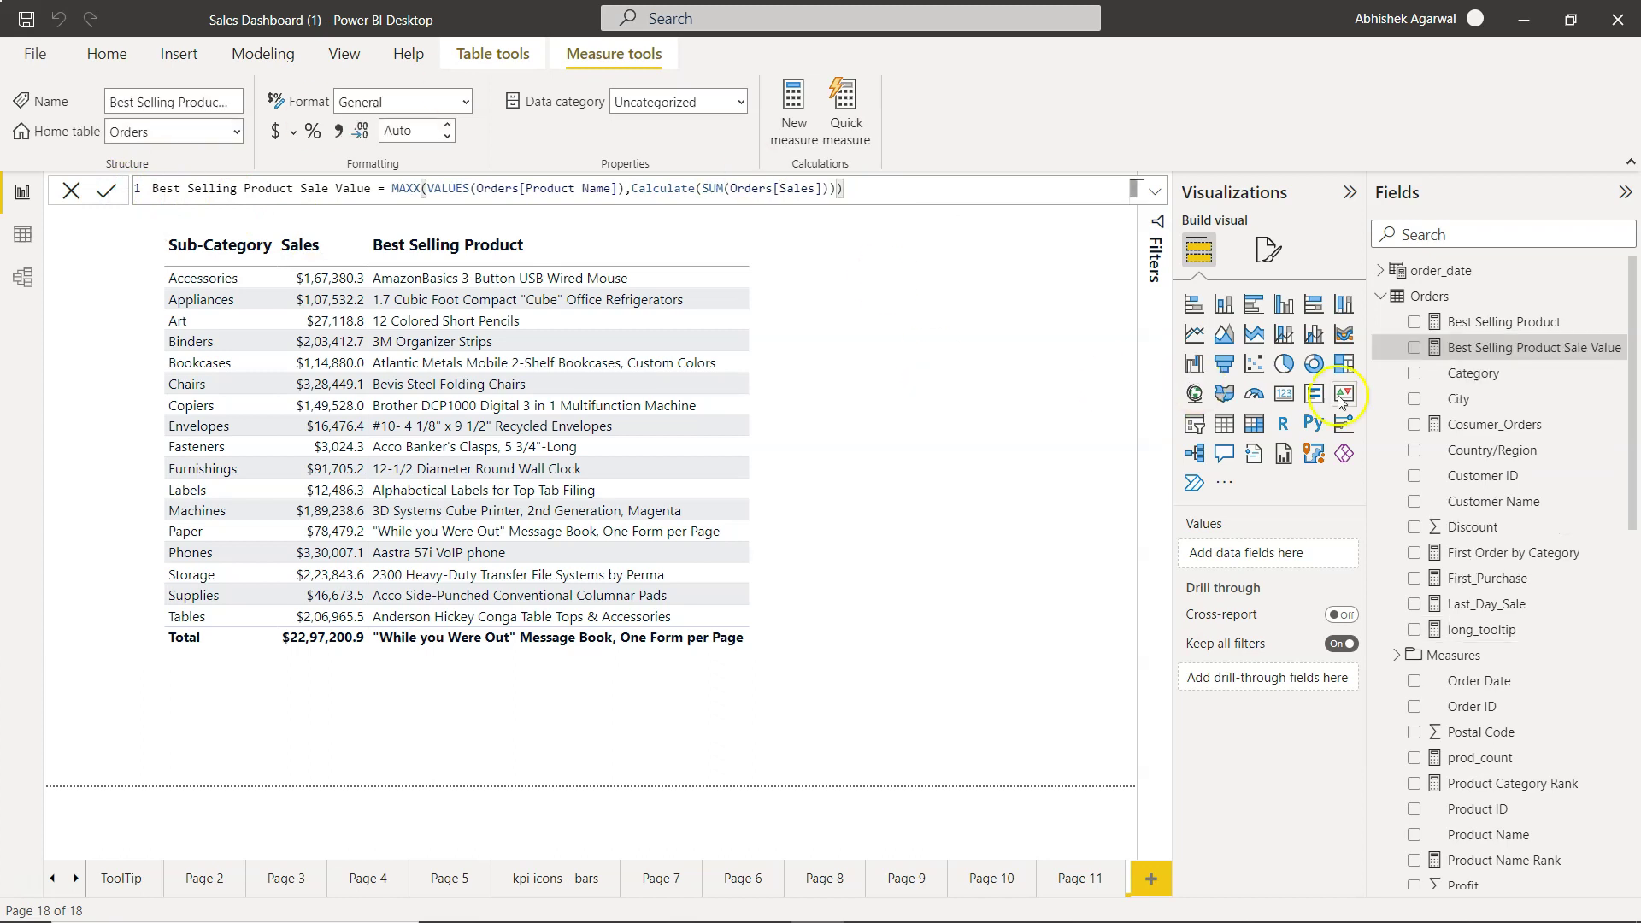
Step: Add Best Selling Product Sale Value to the sales table's Values as a fourth column, then review its DAX
{"action": "mouse_move", "coordinate": [1493, 347]}
{"action": "left_mouse_down"}
{"action": "mouse_move", "coordinate": [1286, 584]}
{"action": "mouse_move", "coordinate": [1283, 372]}
{"action": "left_mouse_up"}
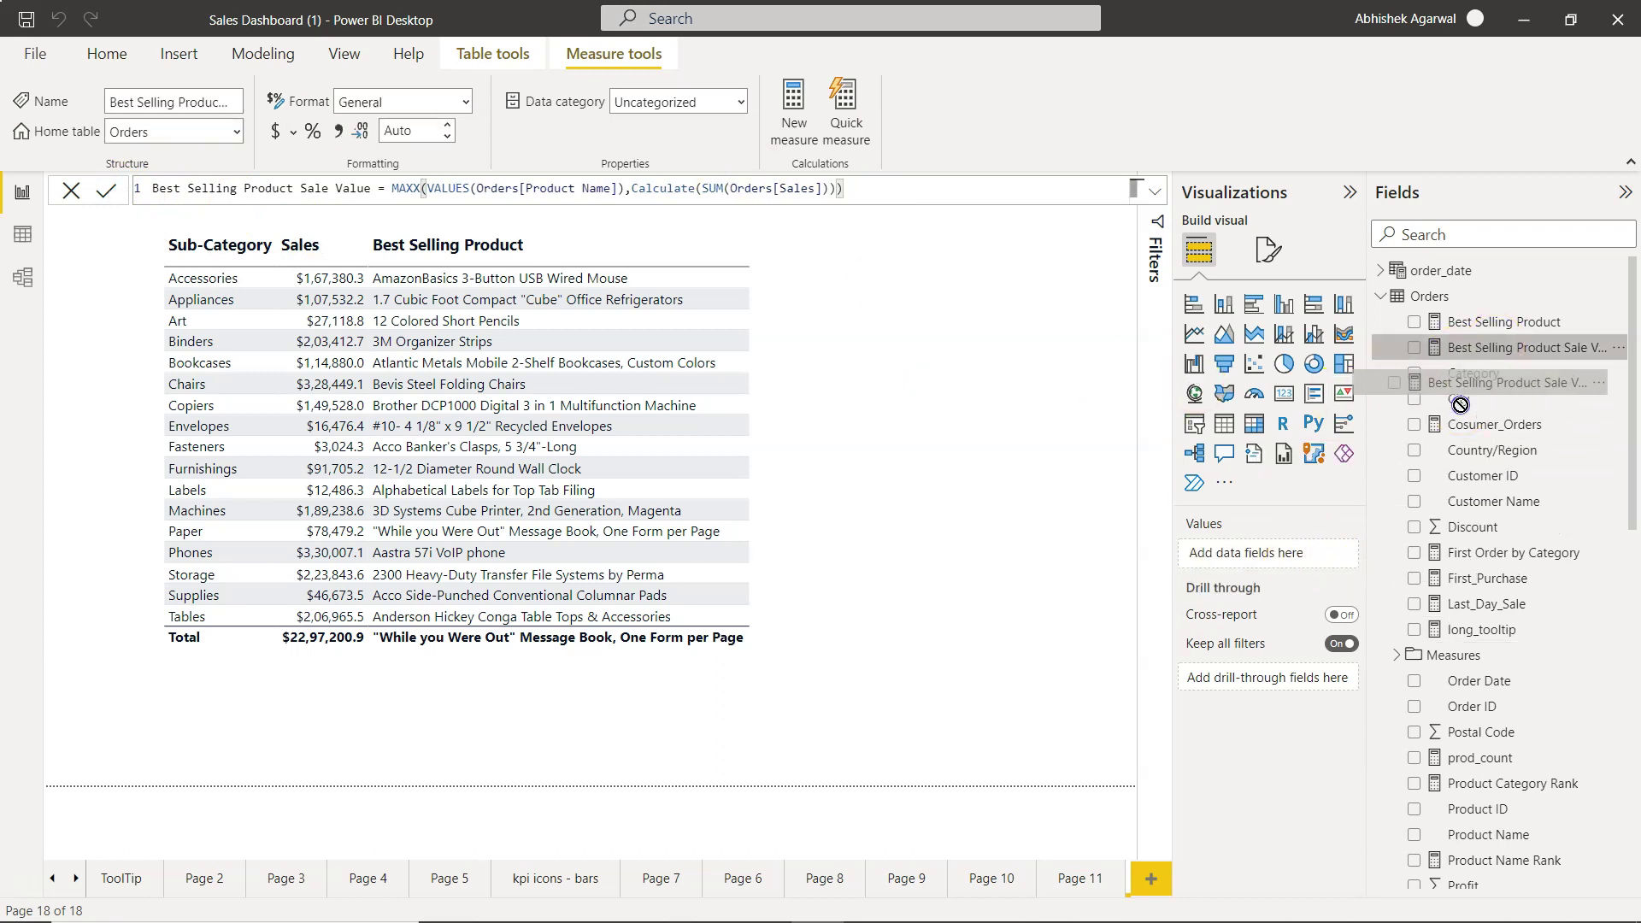
{"action": "left_click", "coordinate": [858, 452]}
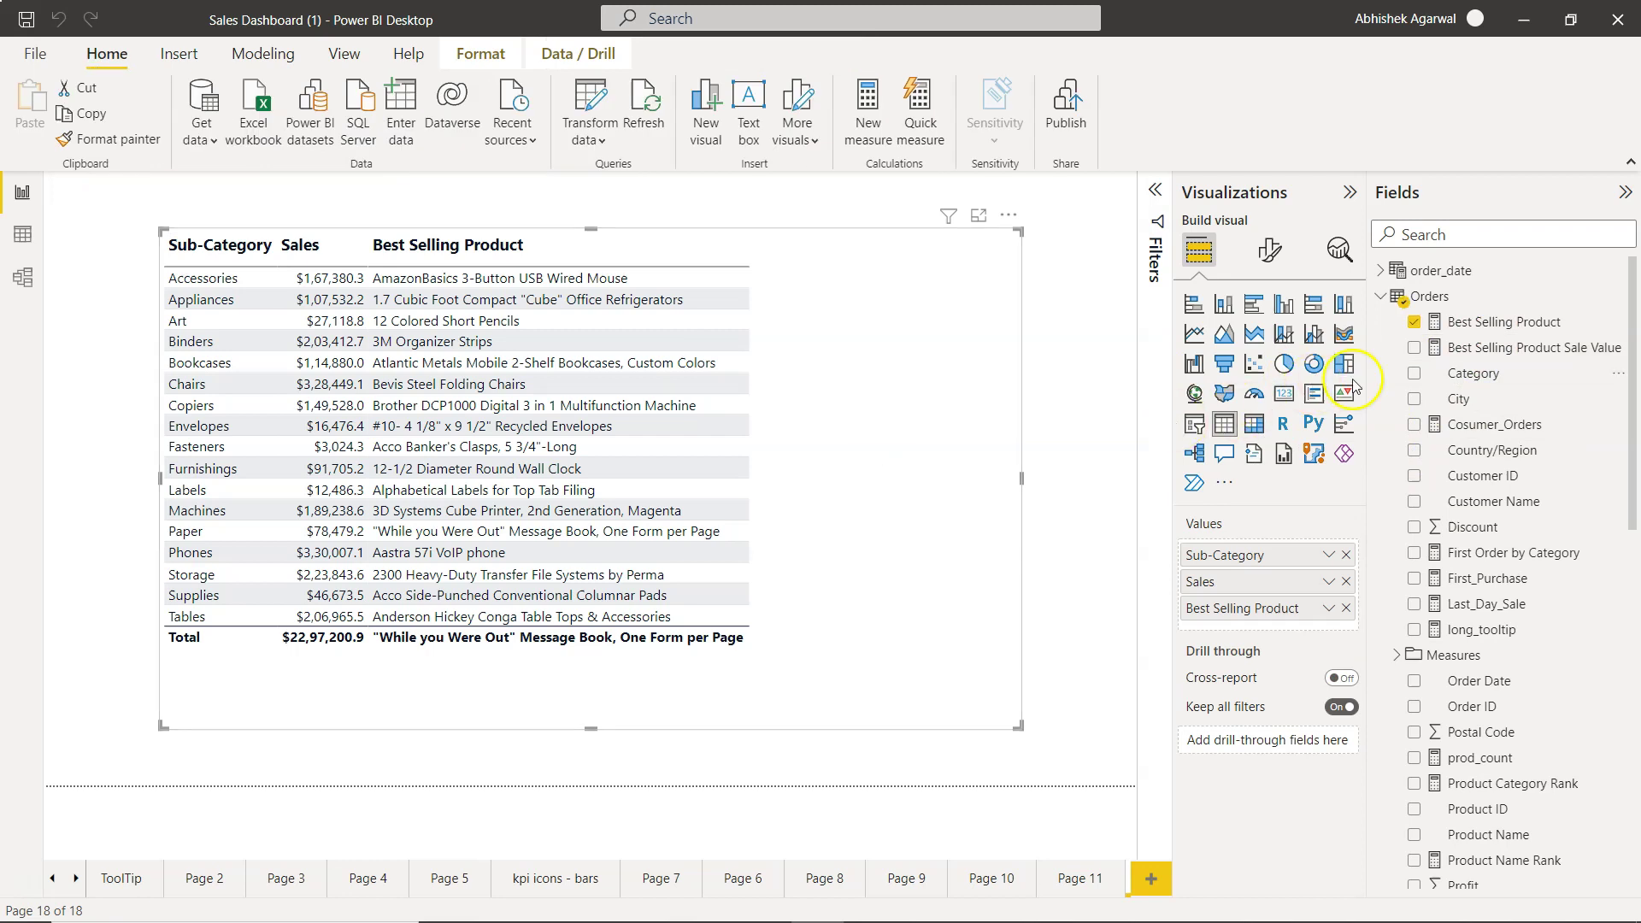
{"action": "left_click_drag", "start_coordinate": [1475, 347], "coordinate": [1234, 630]}
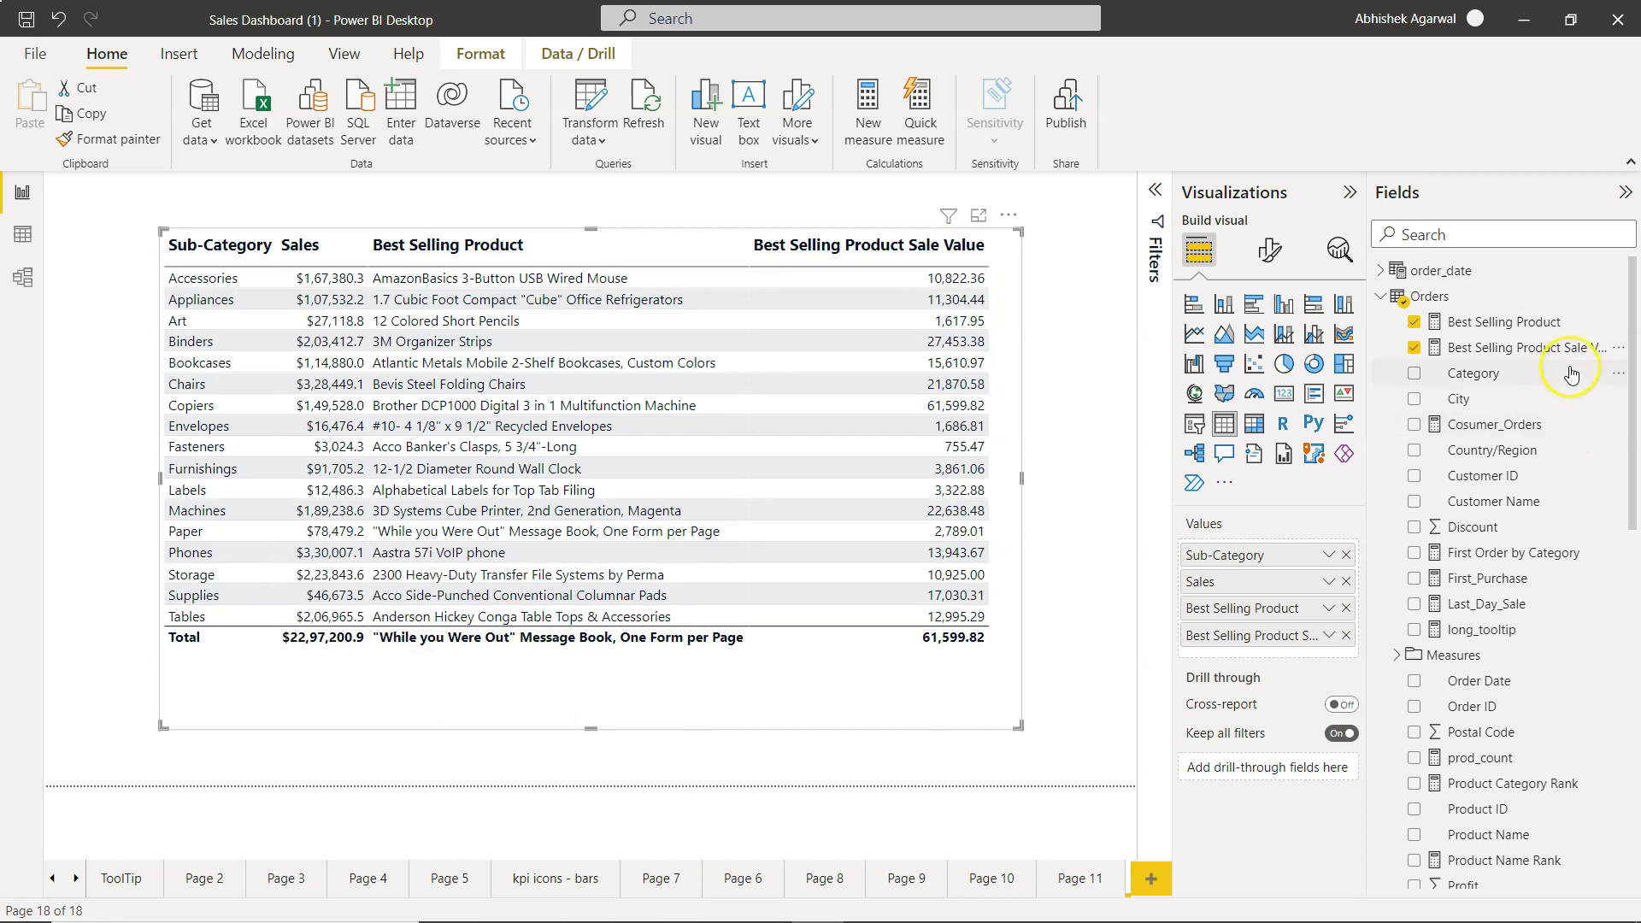
{"action": "left_click", "coordinate": [1551, 348]}
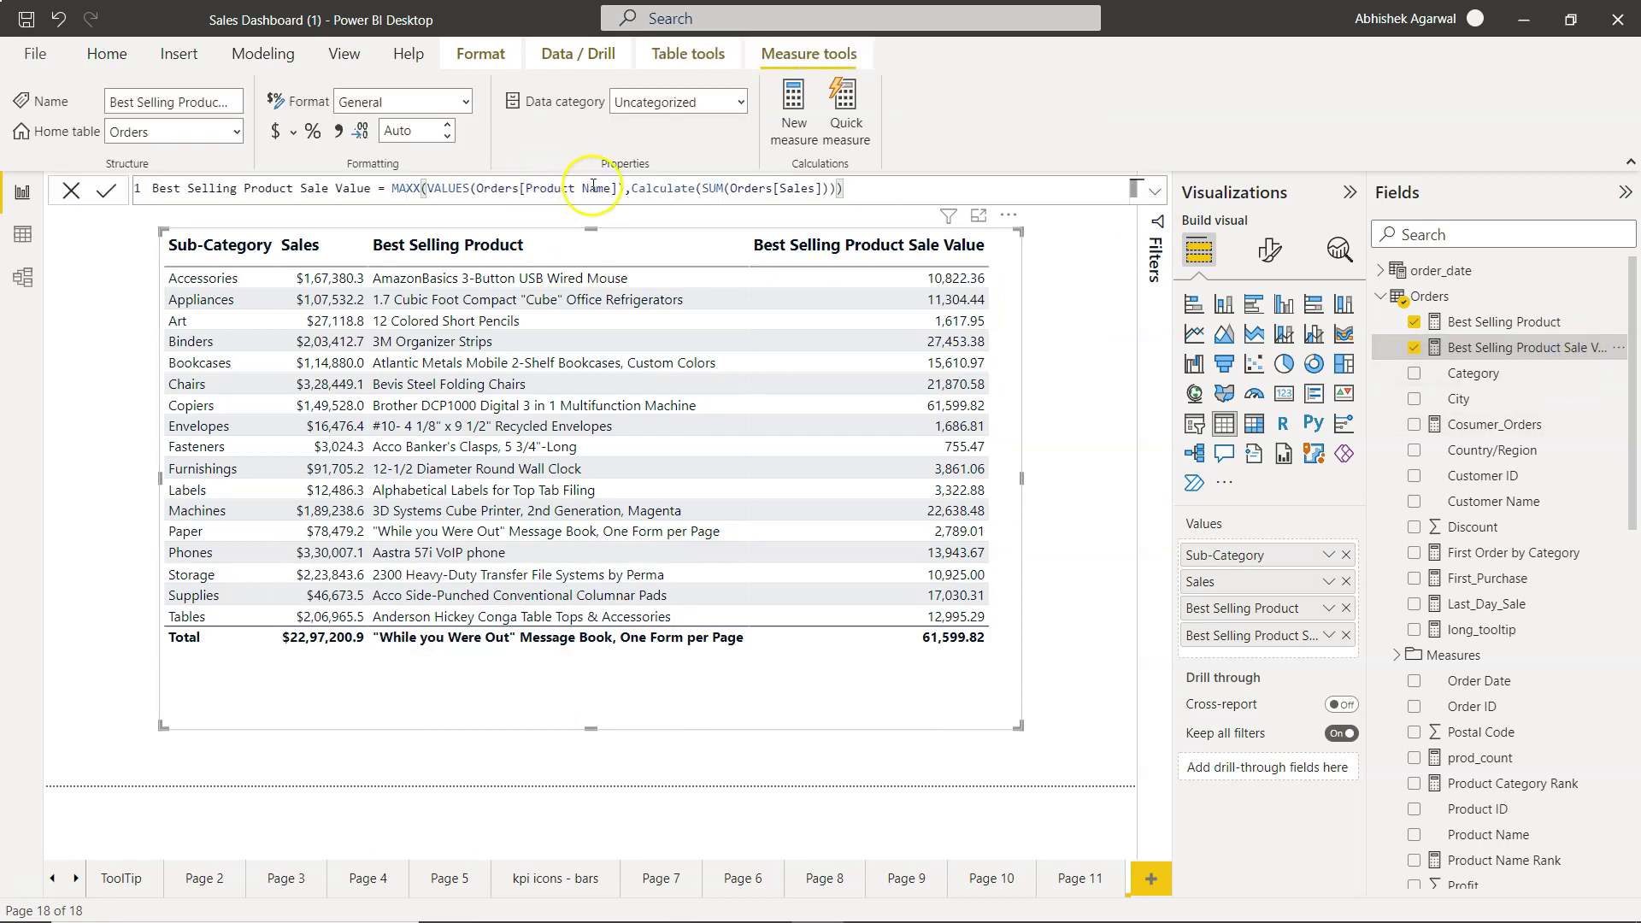